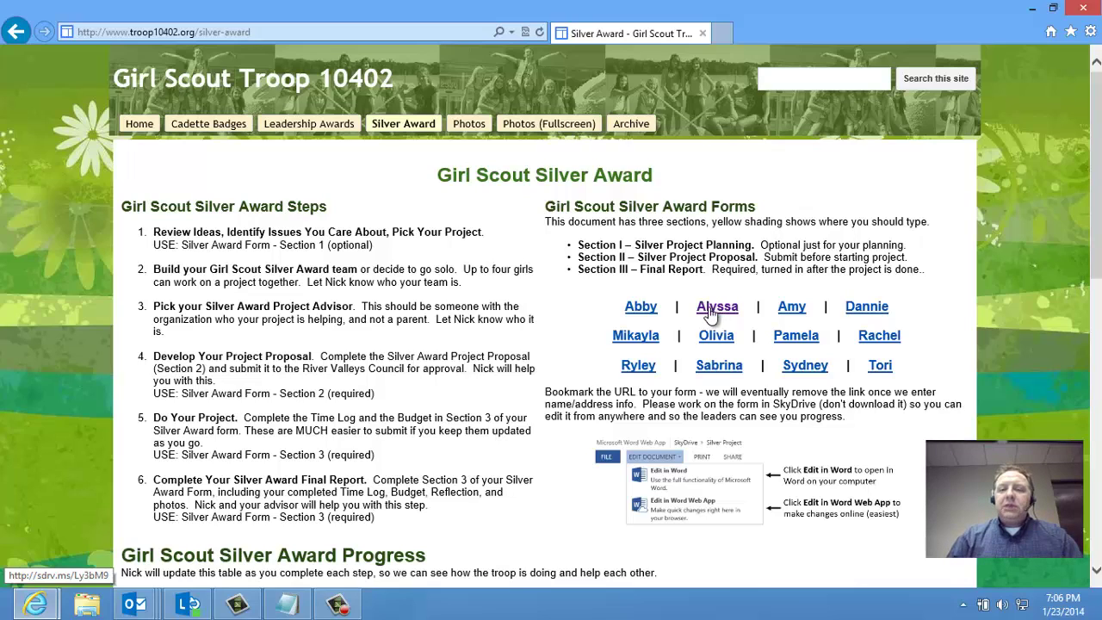
Open the chosen girl's Silver Award form from the Silver Award page
click(805, 366)
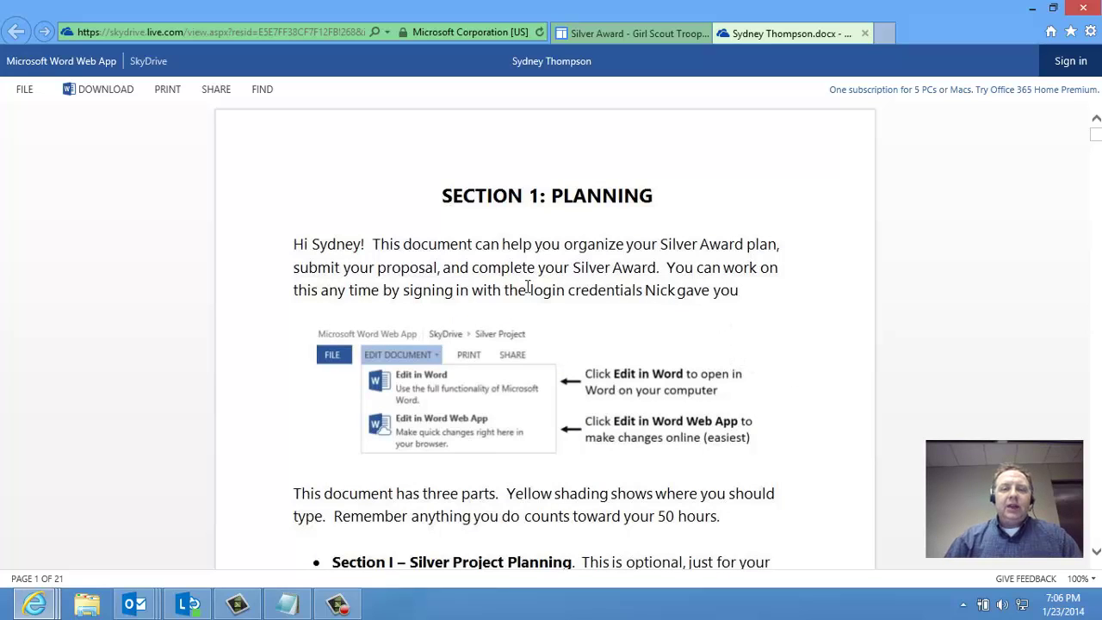
scroll(519, 270, down, 2)
scroll(519, 276, up, 1)
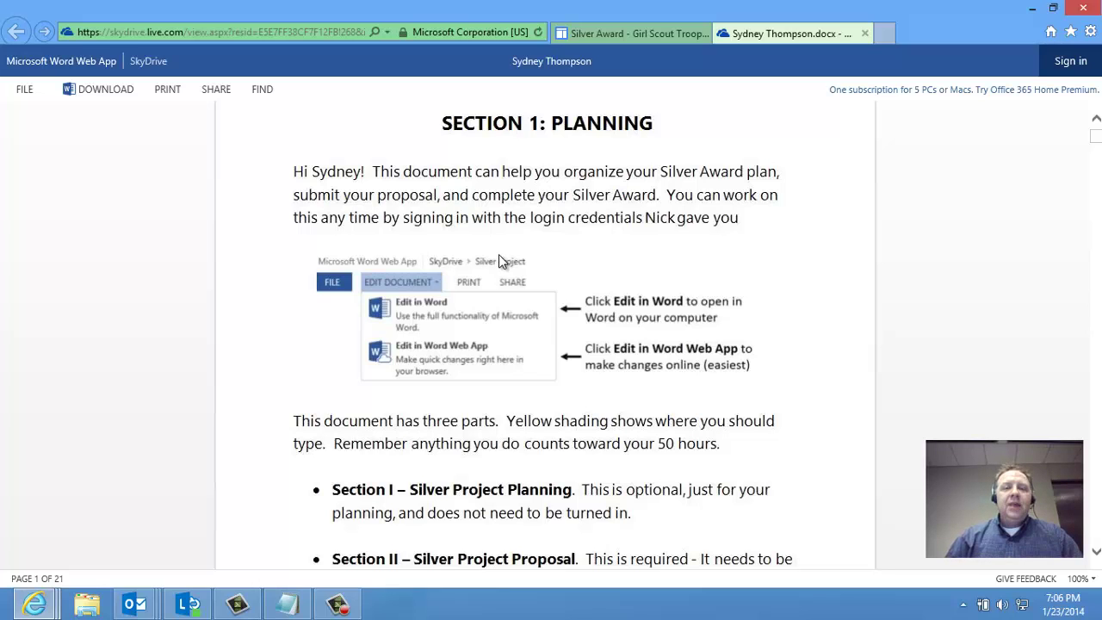
scroll(498, 255, down, 1)
scroll(500, 258, down, 5)
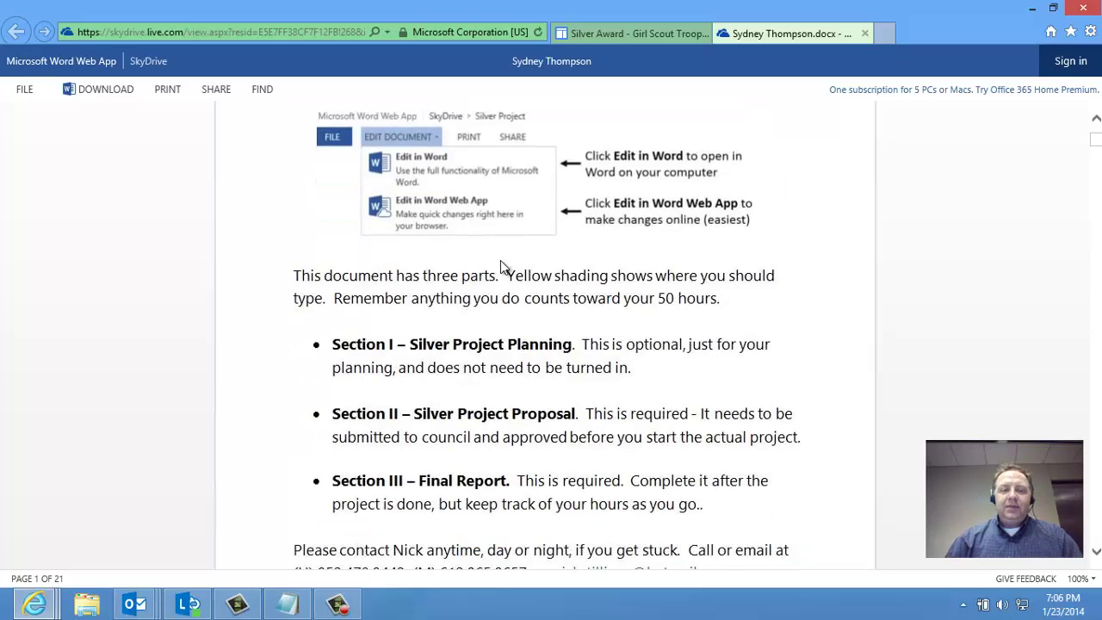
scroll(506, 262, up, 1)
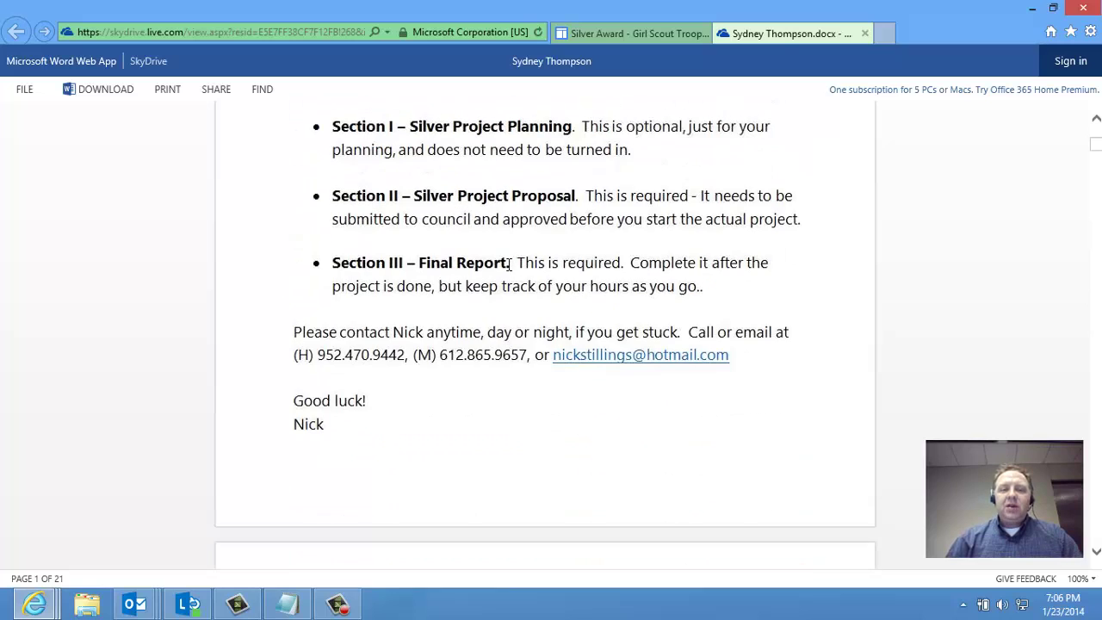
Read down the form to the Silver Project Idea Brainstorming section with its three issues
scroll(505, 261, down, 4)
scroll(505, 262, down, 2)
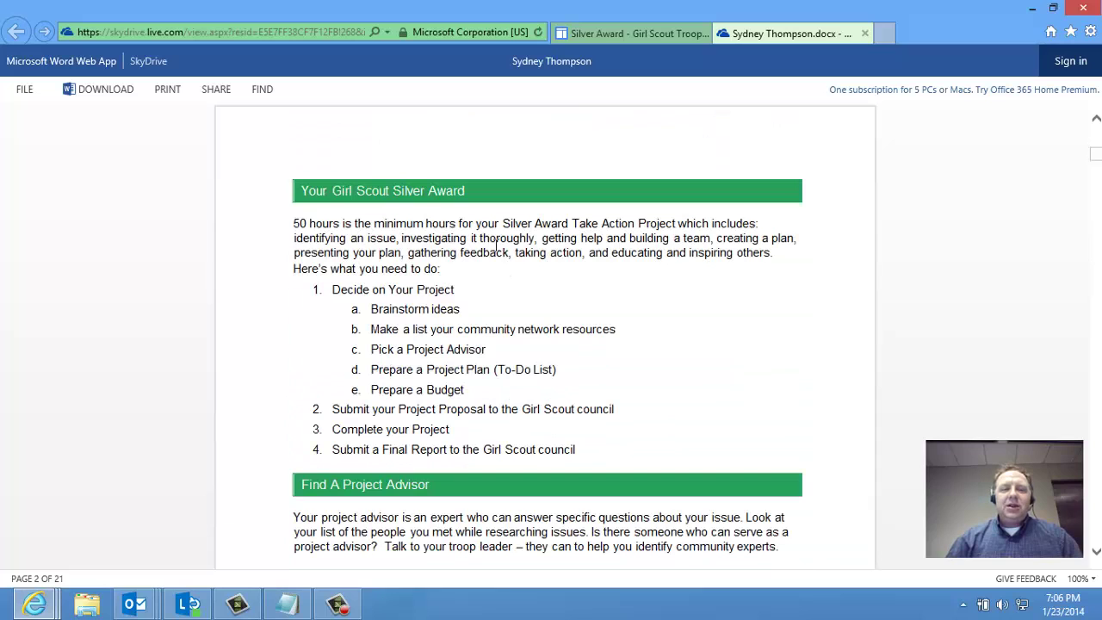
scroll(507, 319, down, 5)
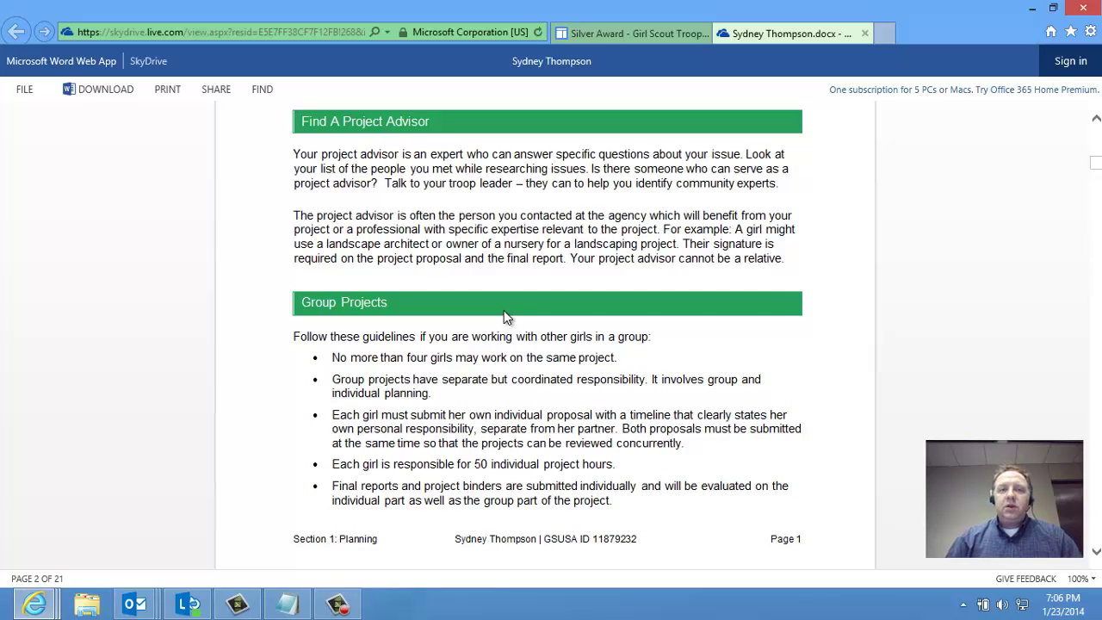
scroll(503, 311, down, 1)
scroll(502, 313, down, 6)
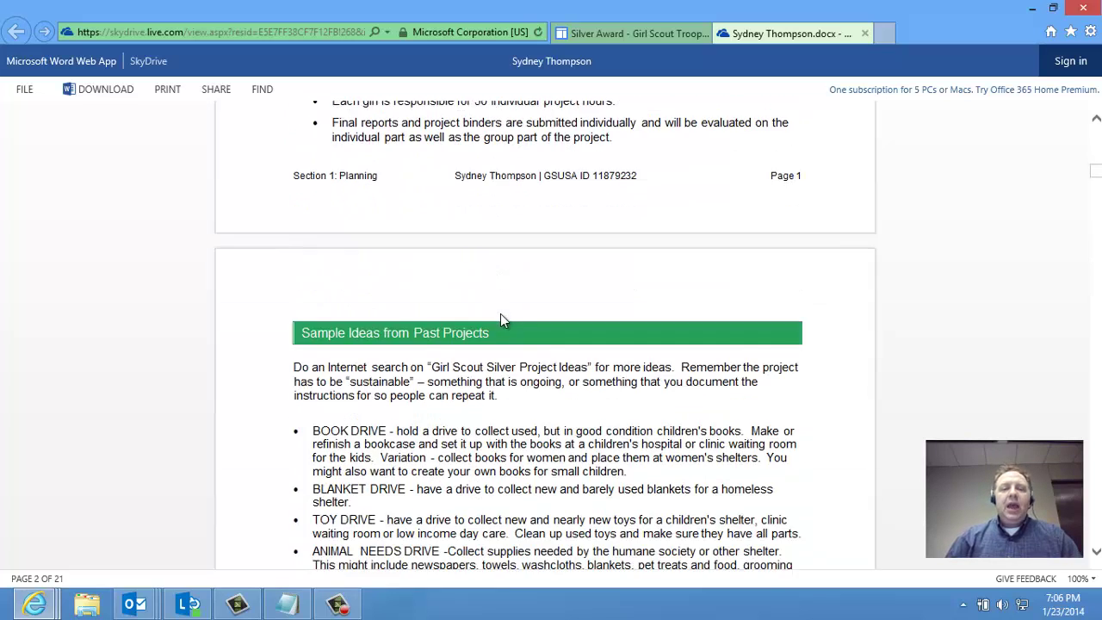
scroll(503, 315, down, 1)
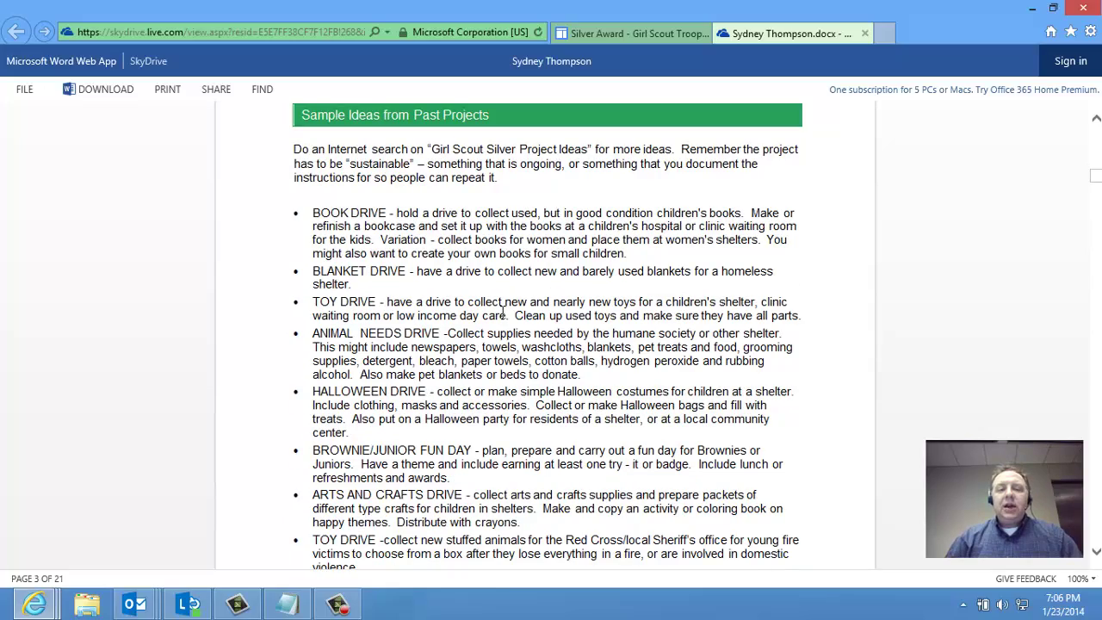
scroll(503, 312, down, 2)
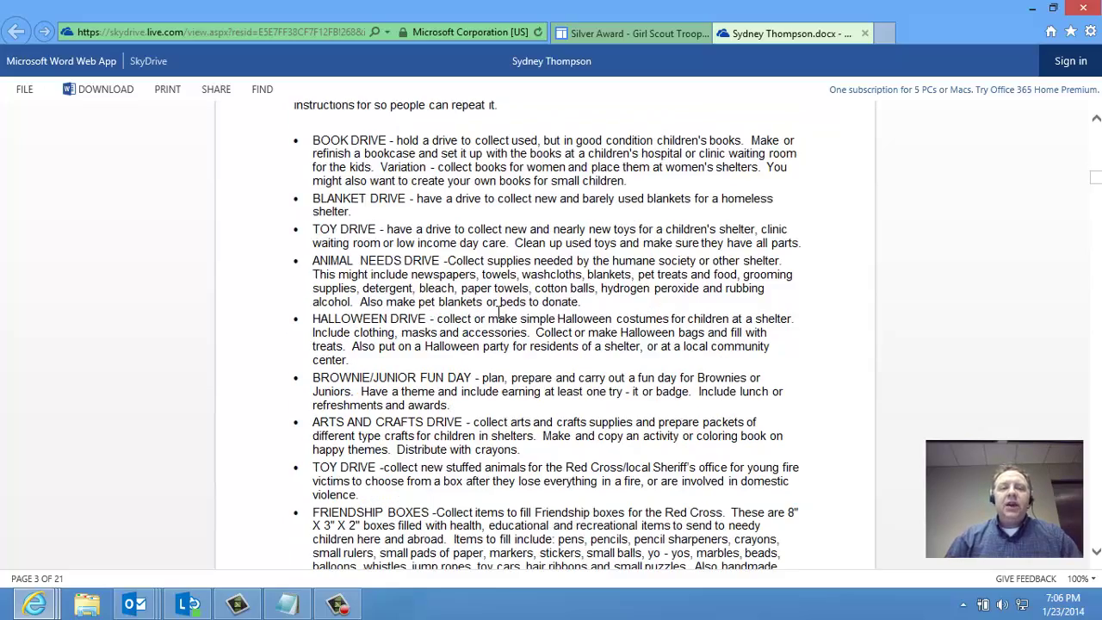
scroll(499, 312, down, 3)
scroll(499, 311, down, 4)
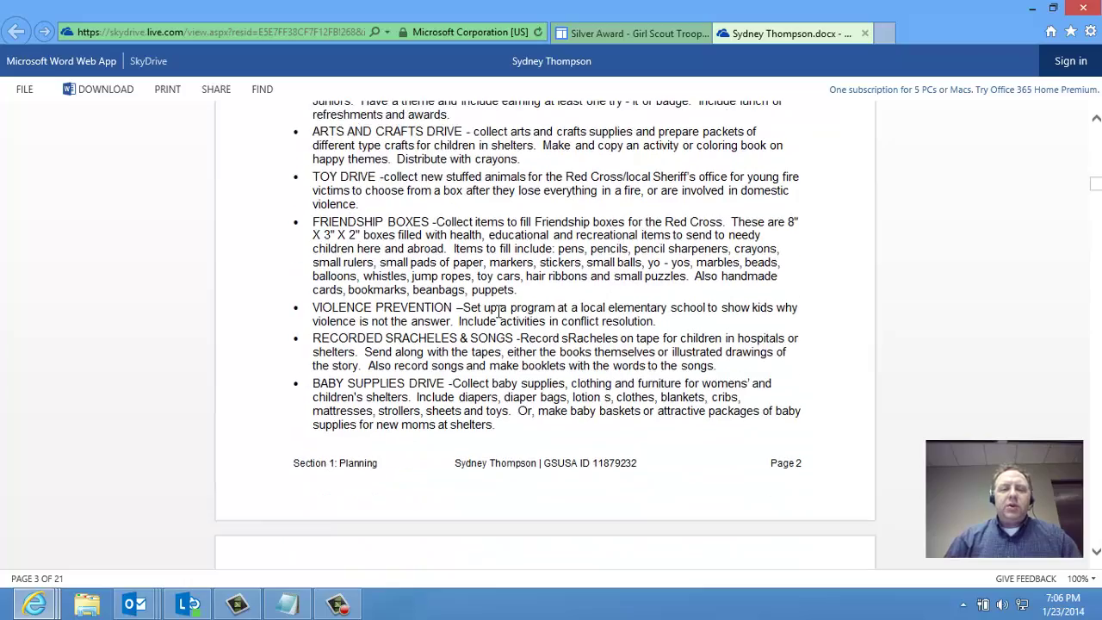
scroll(499, 315, down, 2)
scroll(499, 314, down, 4)
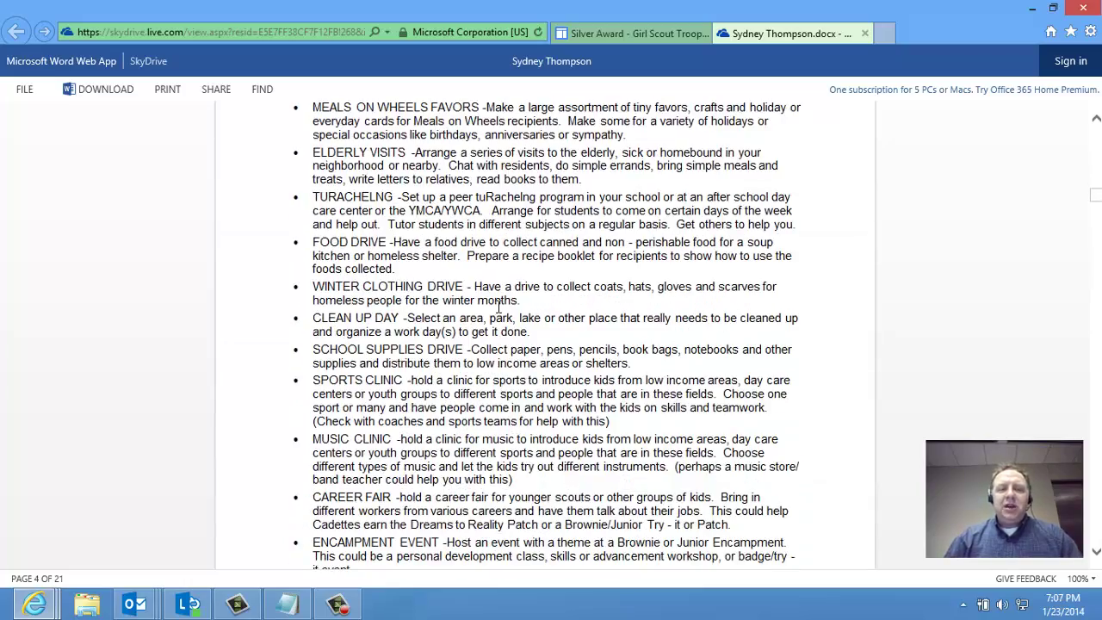
scroll(498, 307, down, 5)
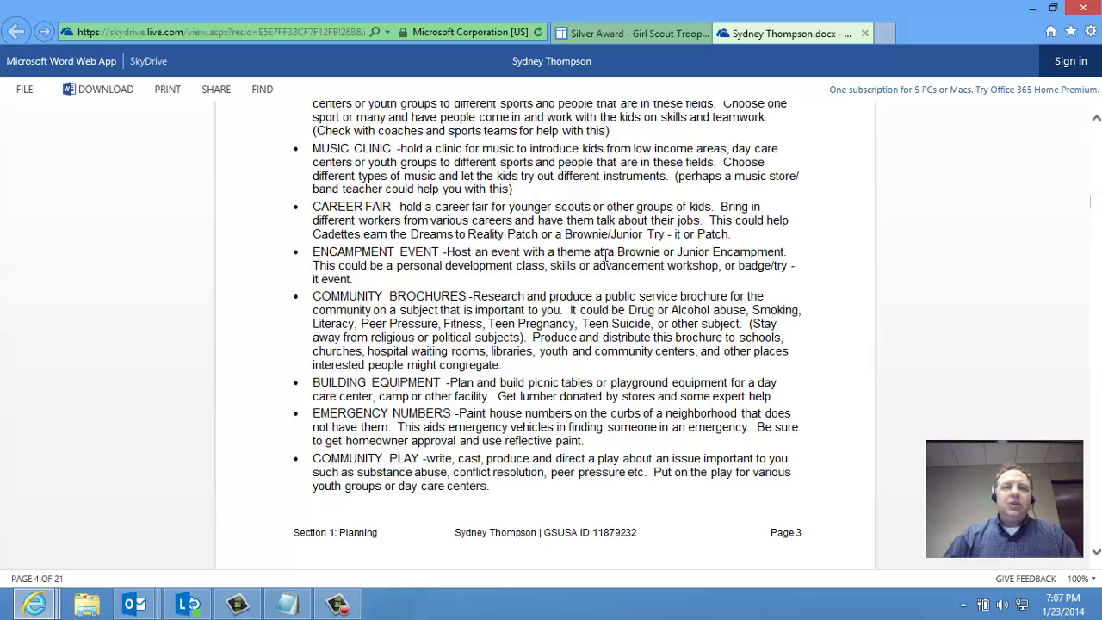
scroll(601, 263, down, 3)
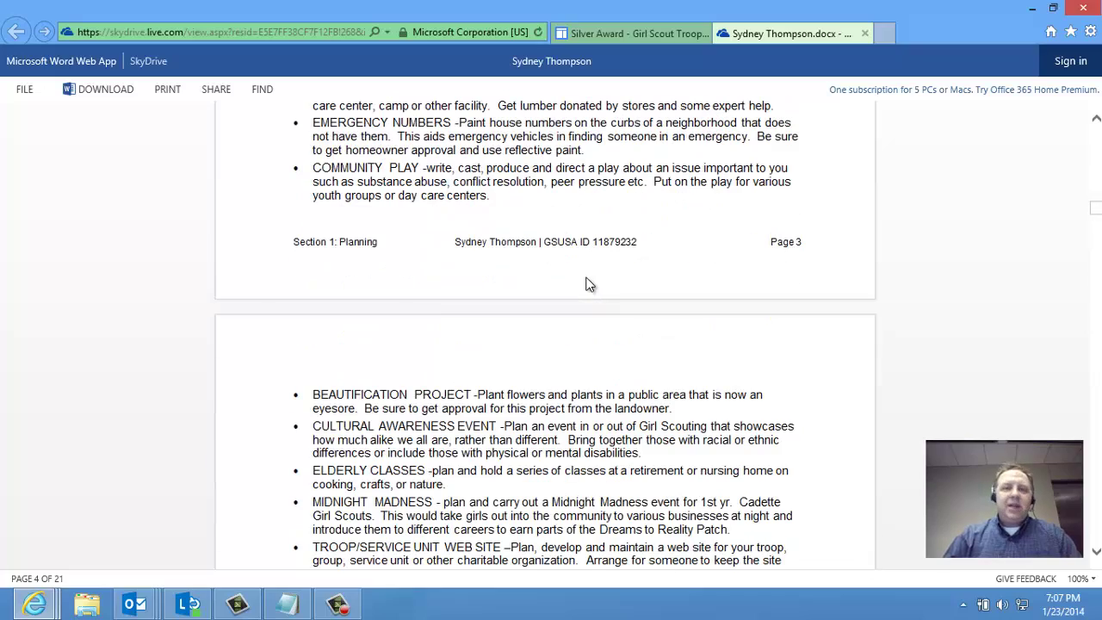
scroll(587, 282, down, 3)
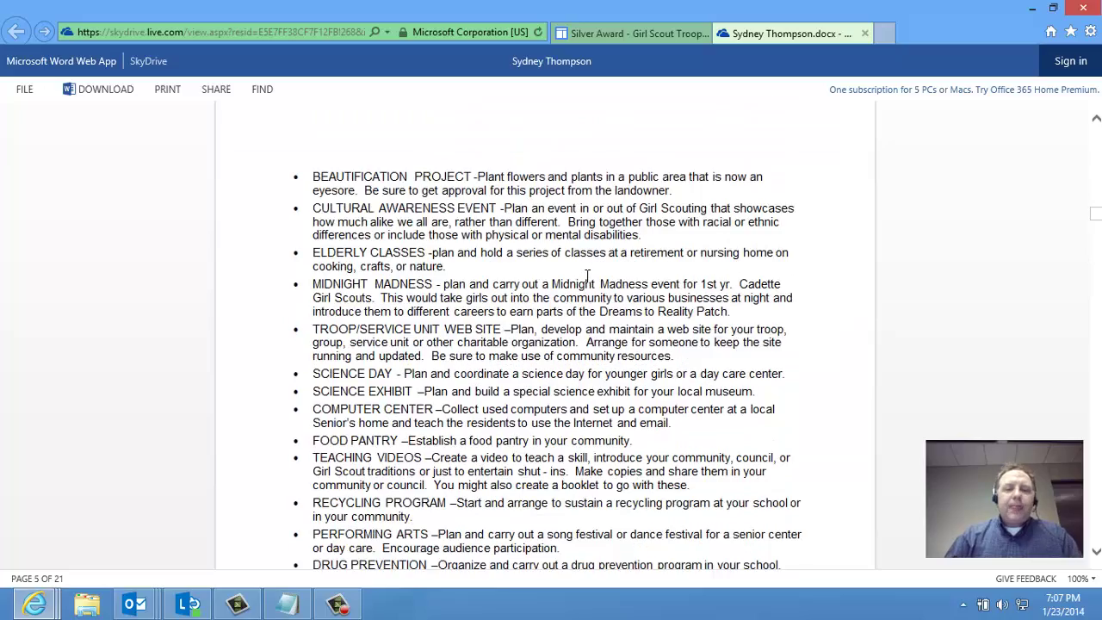
scroll(583, 277, down, 2)
scroll(584, 277, down, 1)
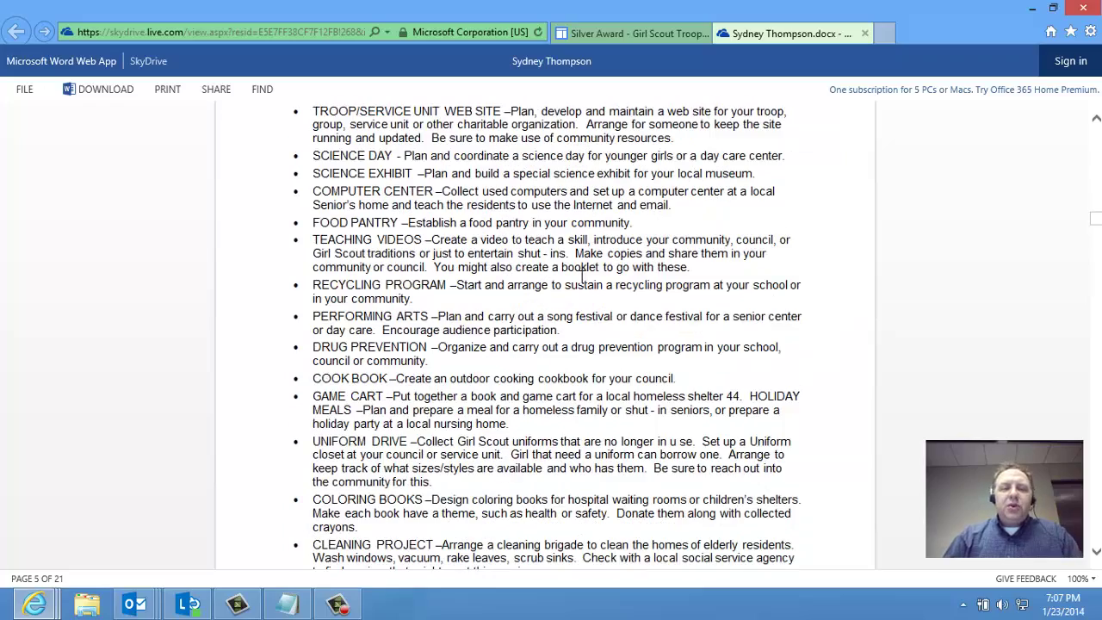
scroll(582, 284, down, 4)
scroll(582, 287, down, 5)
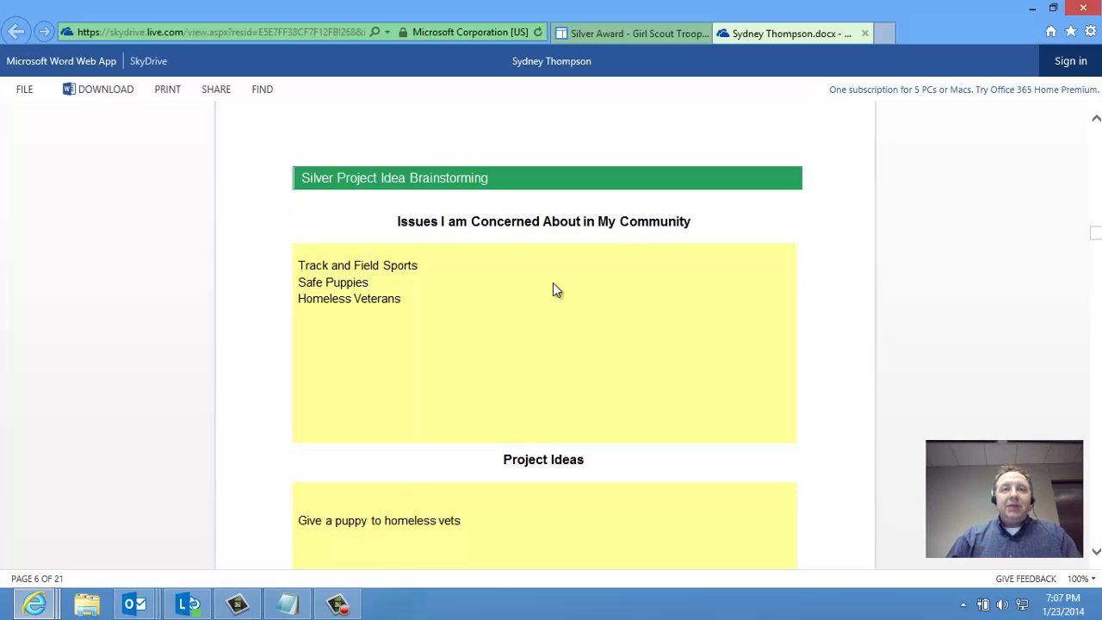
Sign in with the girl's Outlook.com e-mail address and account password
click(1070, 62)
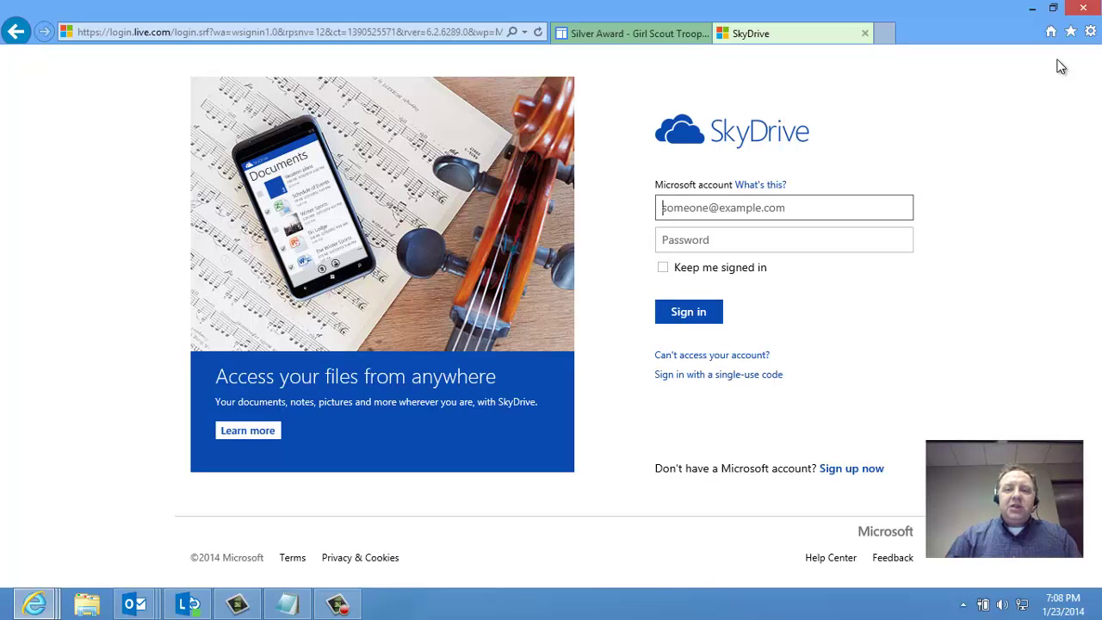
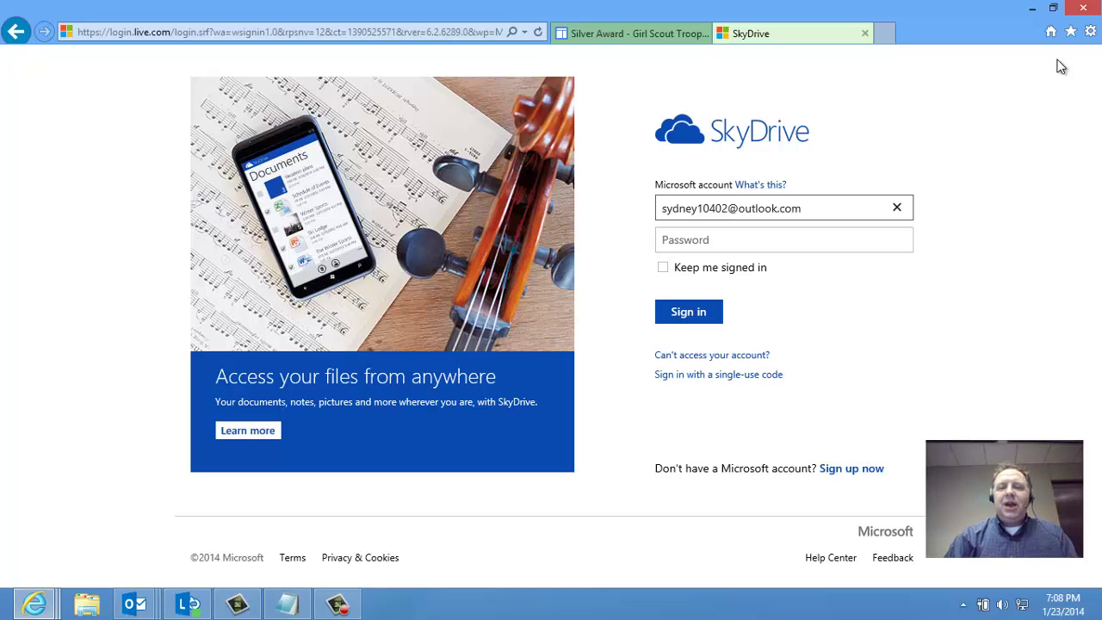
key(Tab)
text(•••••)
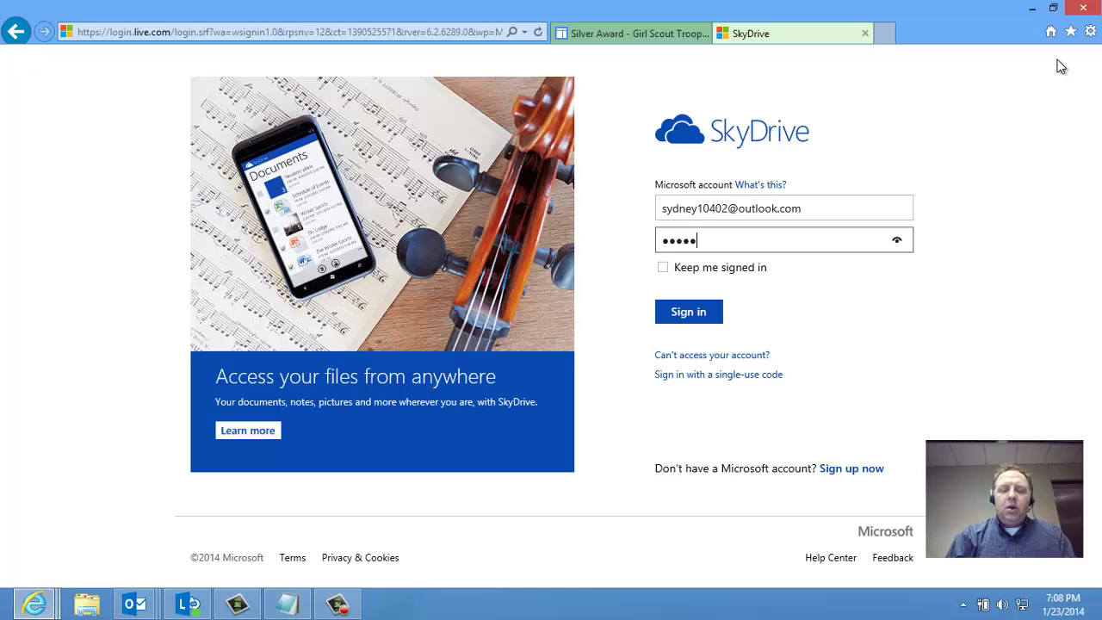
text(•••••)
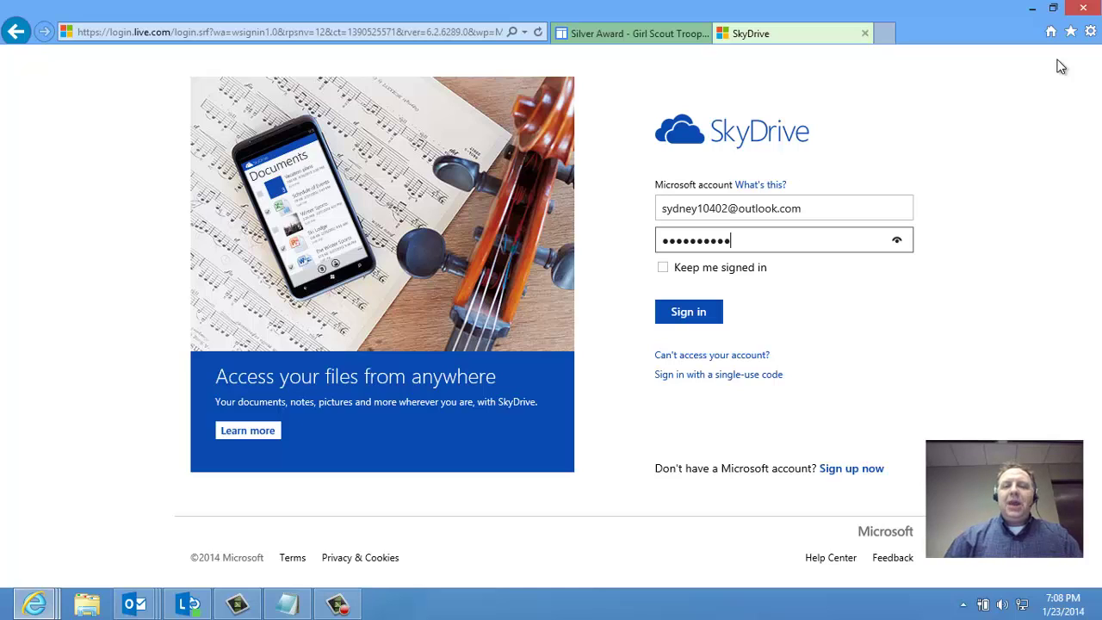
click(700, 314)
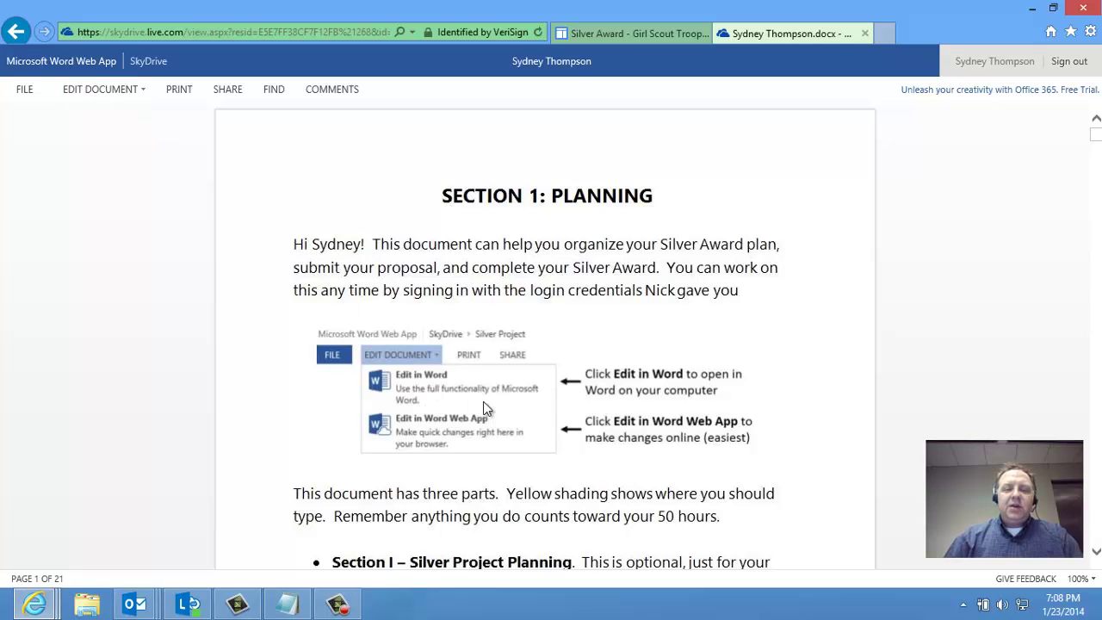
Switch the form to Edit in Browser and return to the brainstorming page
click(122, 92)
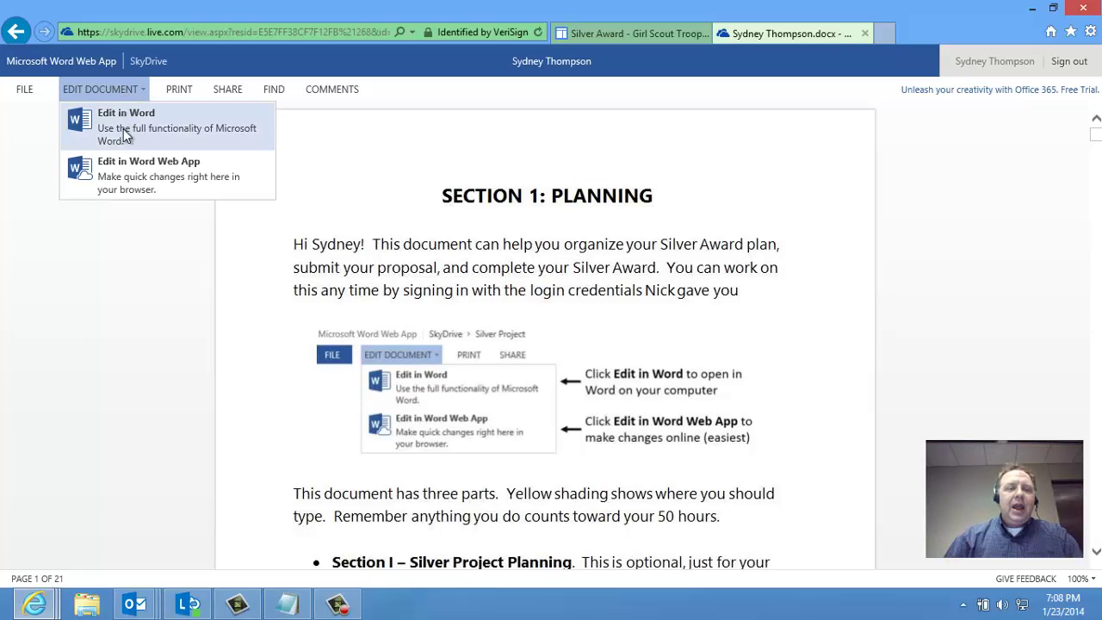
click(129, 172)
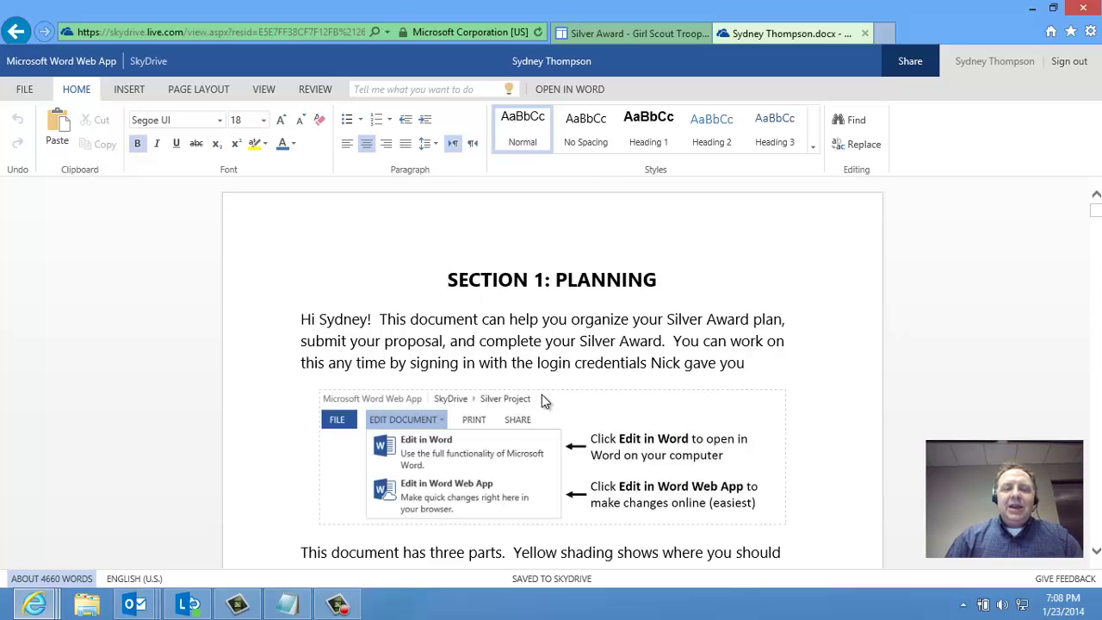
scroll(542, 394, down, 10)
scroll(529, 385, down, 10)
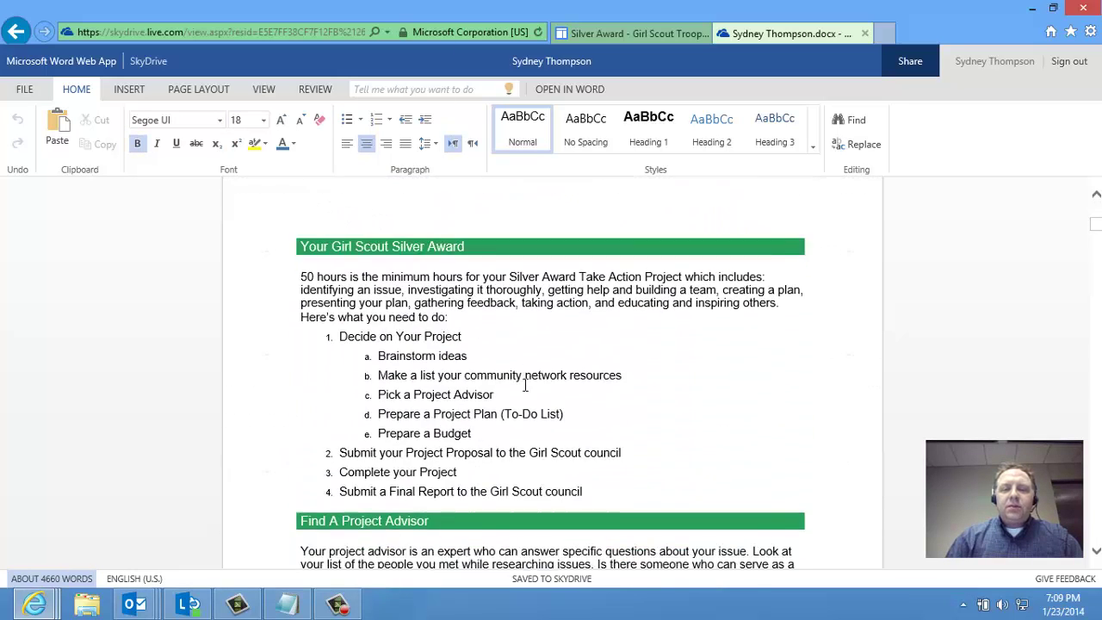
scroll(521, 394, down, 10)
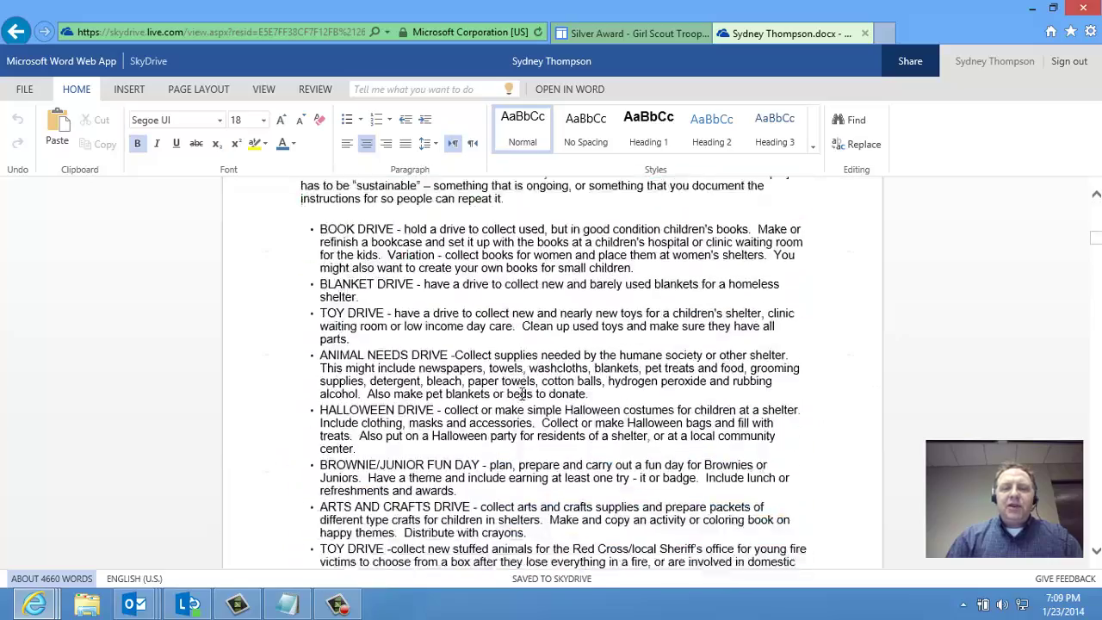
scroll(522, 395, down, 10)
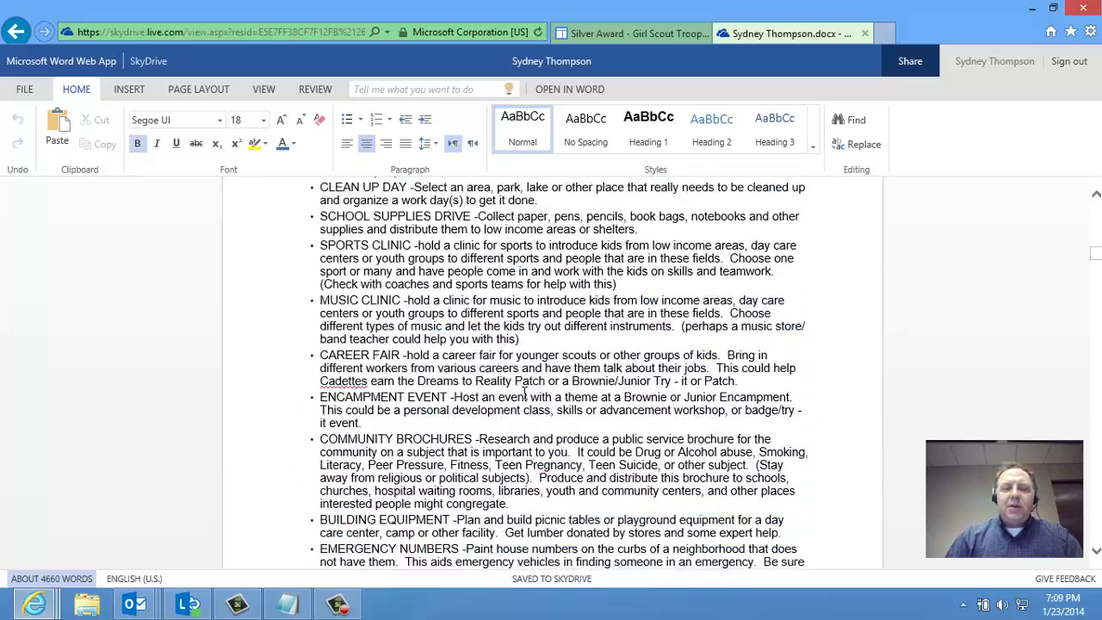
scroll(525, 387, down, 10)
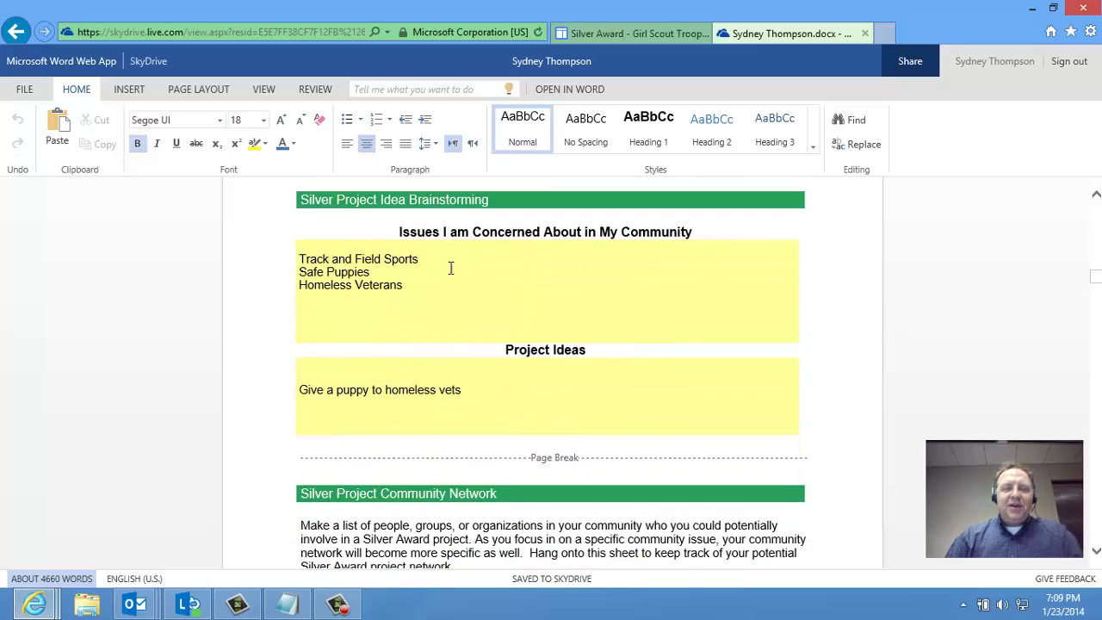
Change the community issue 'Safe Puppies' to 'Safe Puppies & Kitten'
click(419, 260)
click(399, 305)
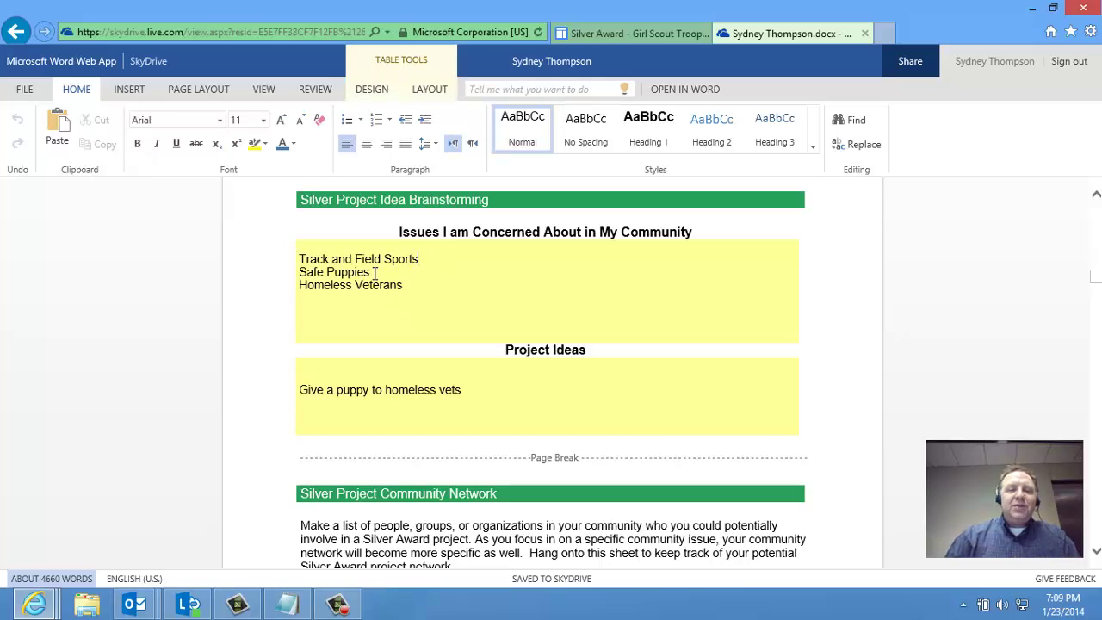
text(& )
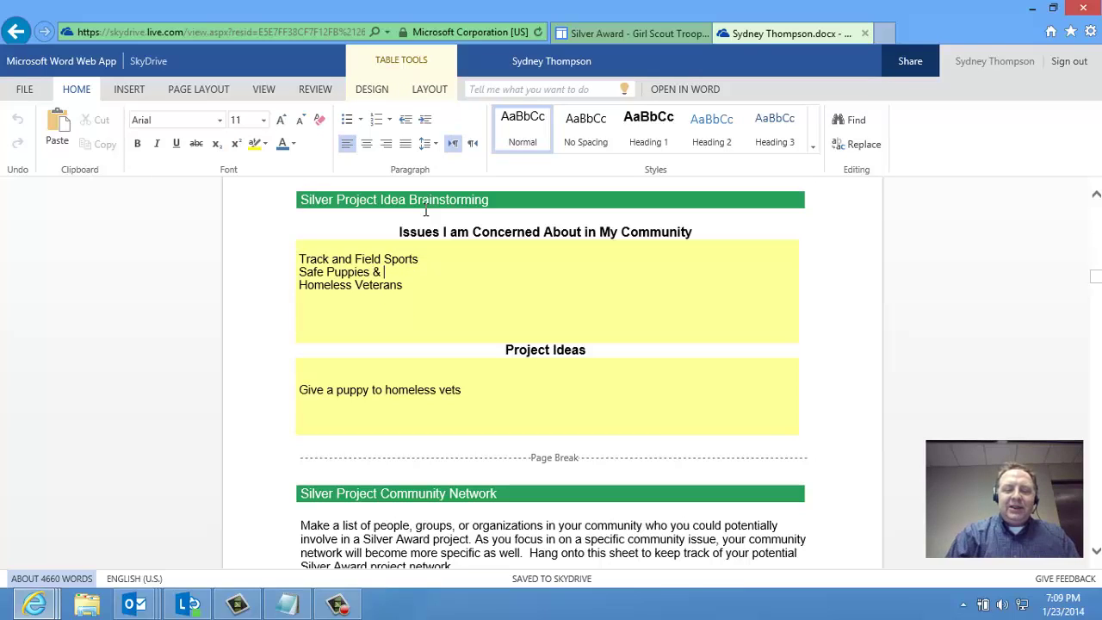
text(Kitten)
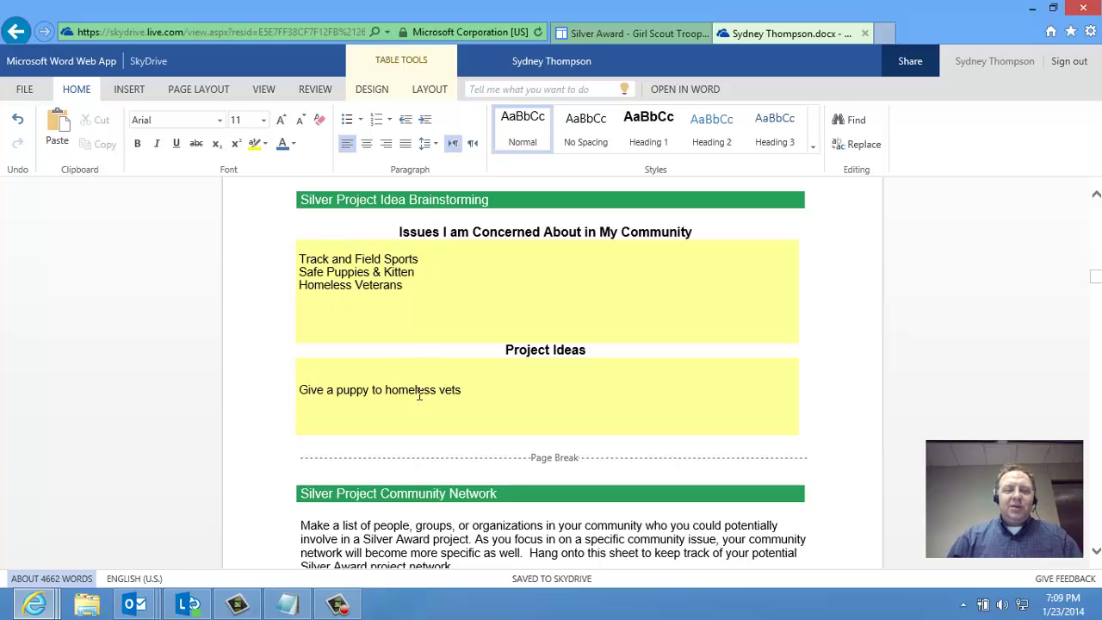
Reword the idea to 'Give a puppy or kitten from a shelter to homeless Army vets'
click(370, 393)
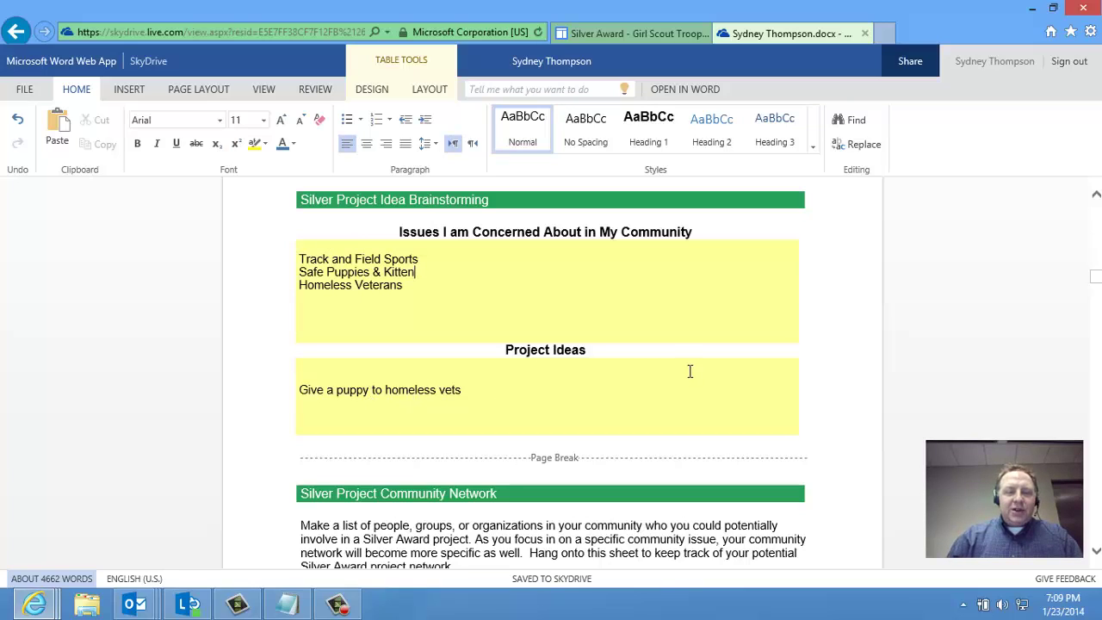
text(or kitten fr)
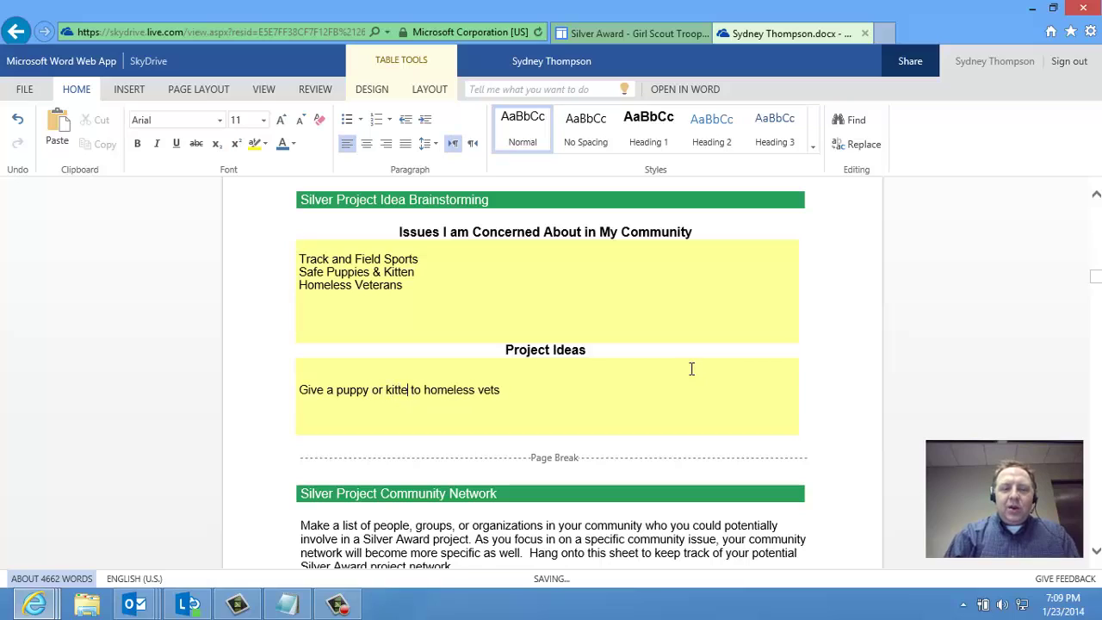
text(om a shelter)
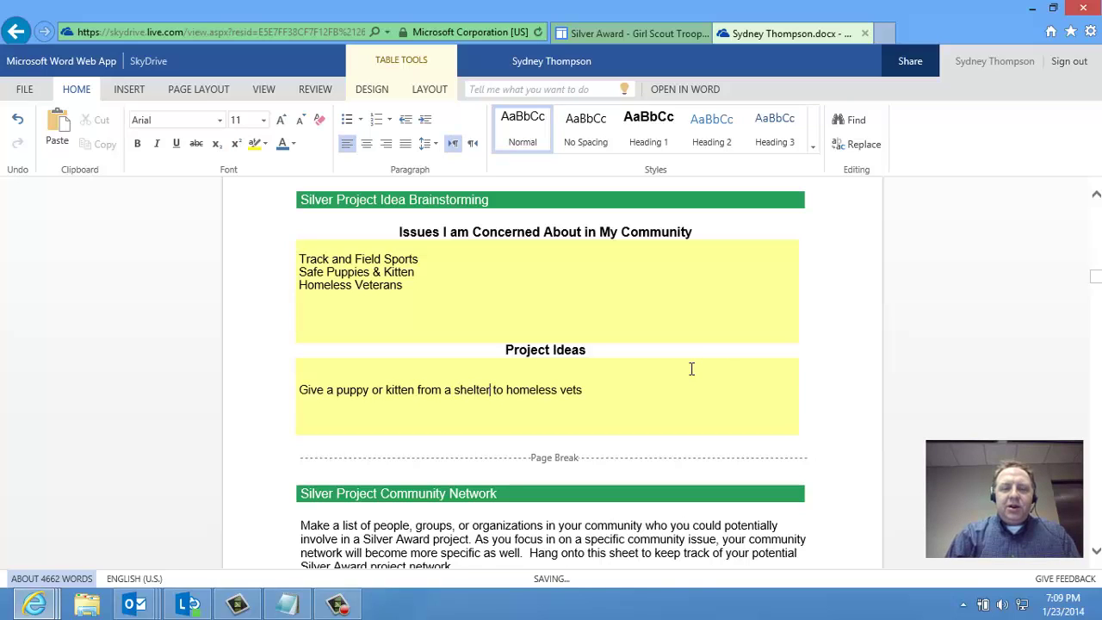
click(559, 392)
text(Army)
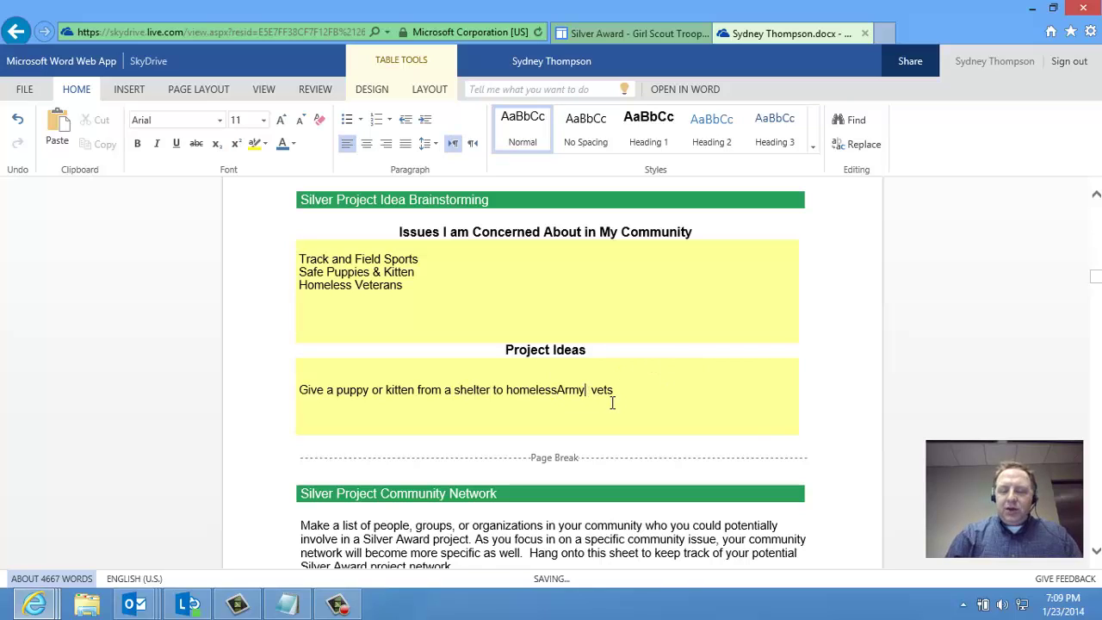
key(Right)
key(Right)
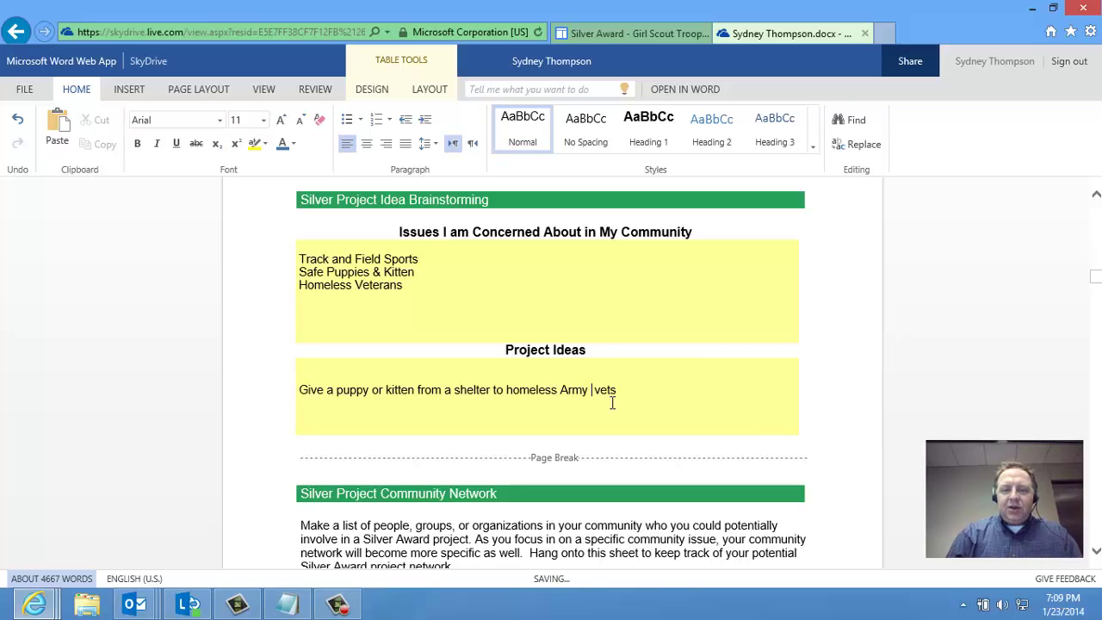
key(BackSpace)
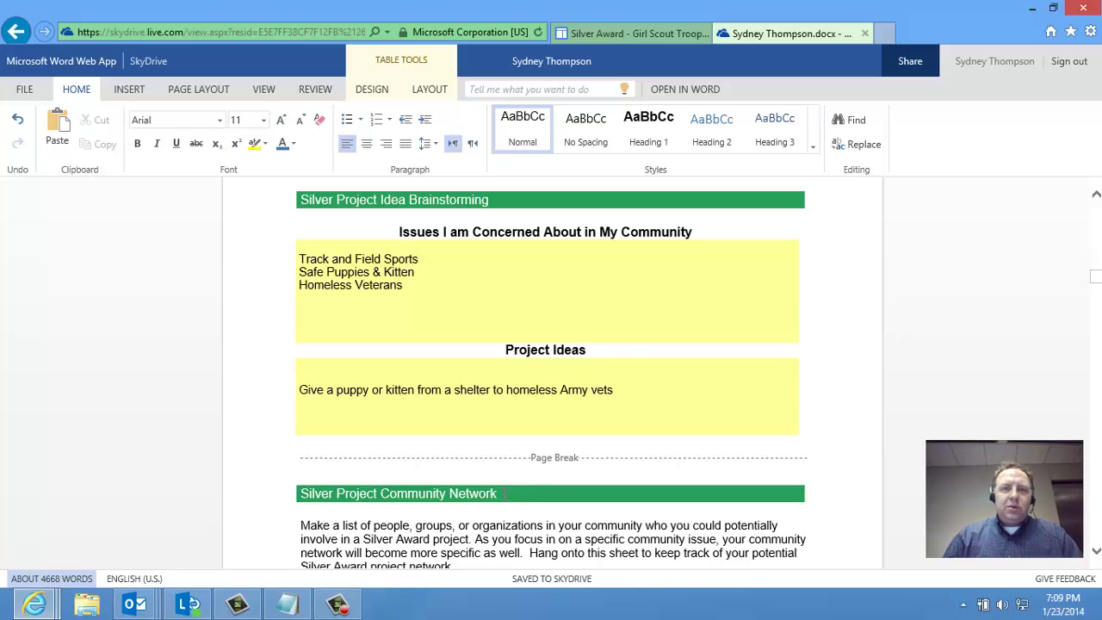
List Humane Society and Petco as community organizations, one per line
scroll(503, 465, down, 5)
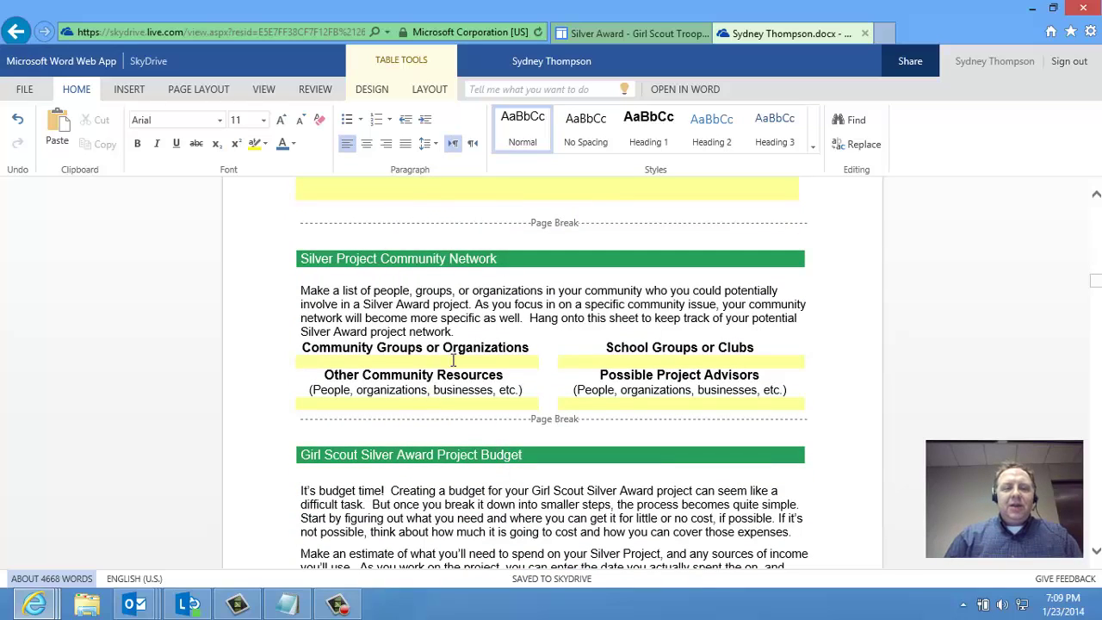
text(Humane S)
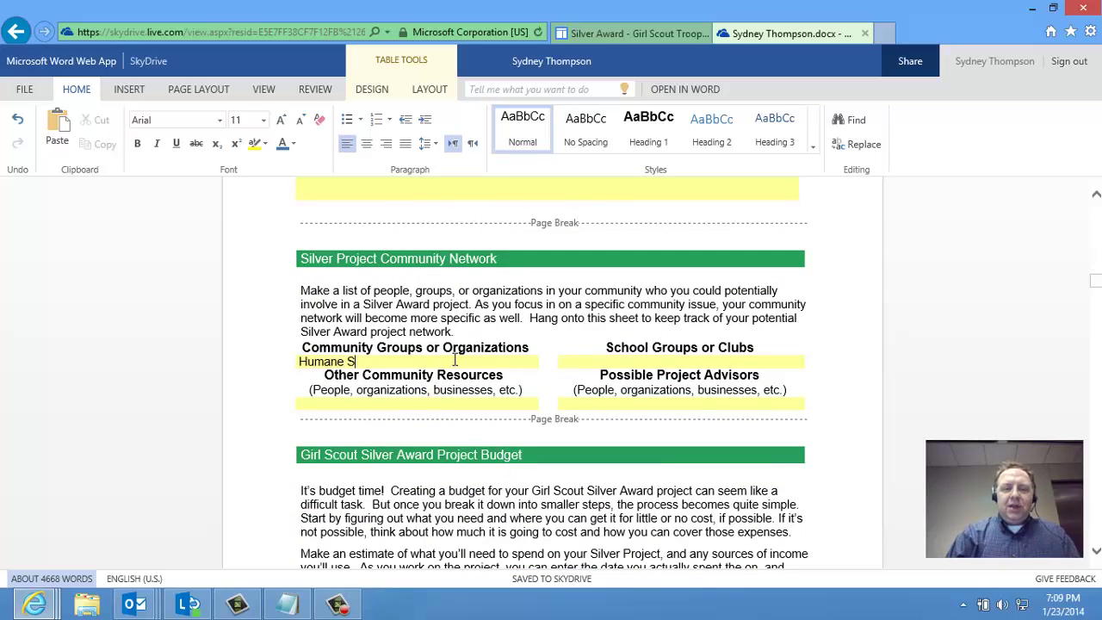
text(ociety)
key(Return)
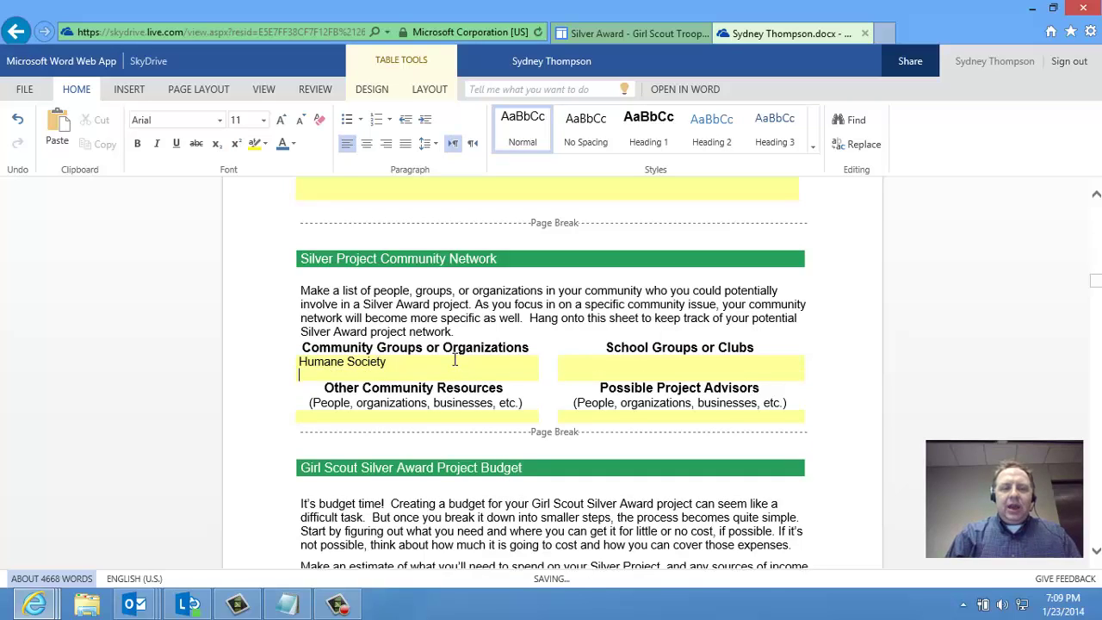
text(Petco)
key(Return)
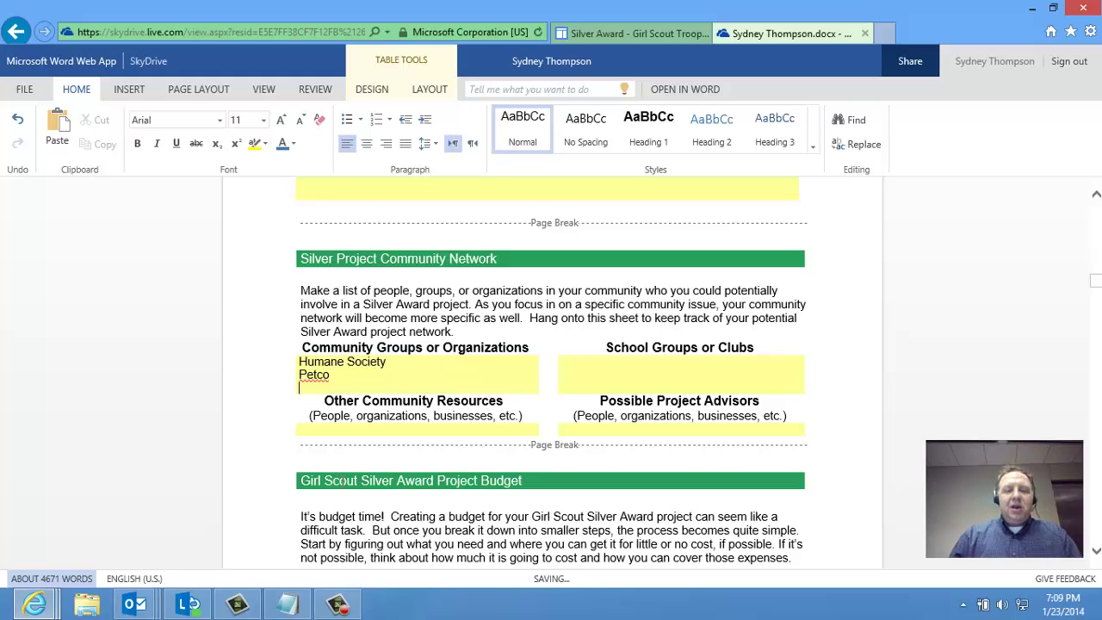
Add a contact and Mayor of Chan as resources, and Humane Society Club PRMC as a school club
click(345, 428)
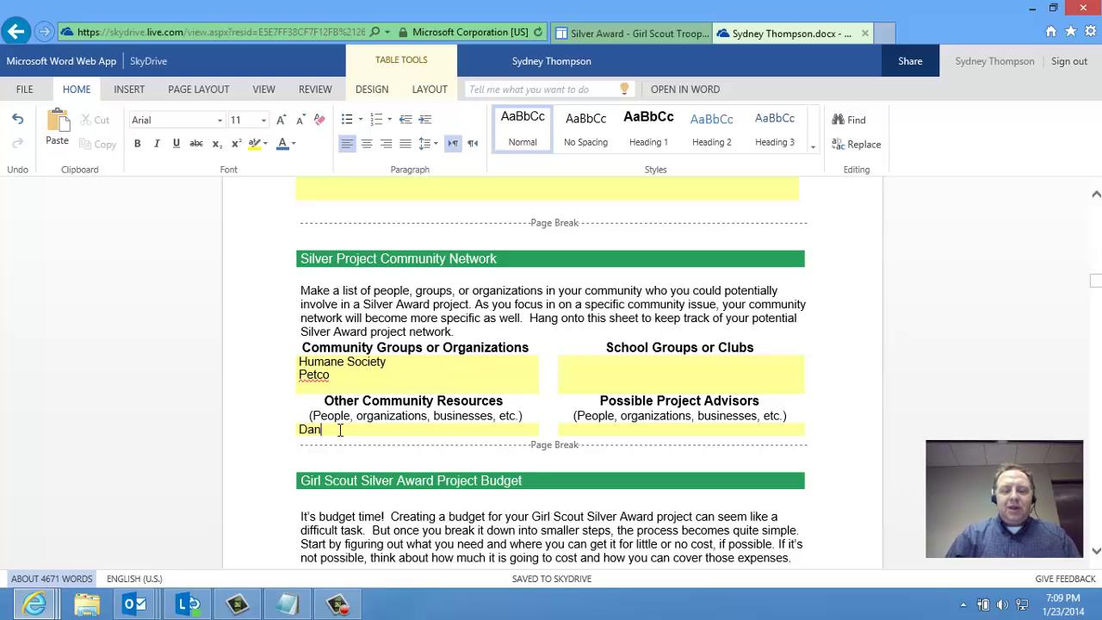
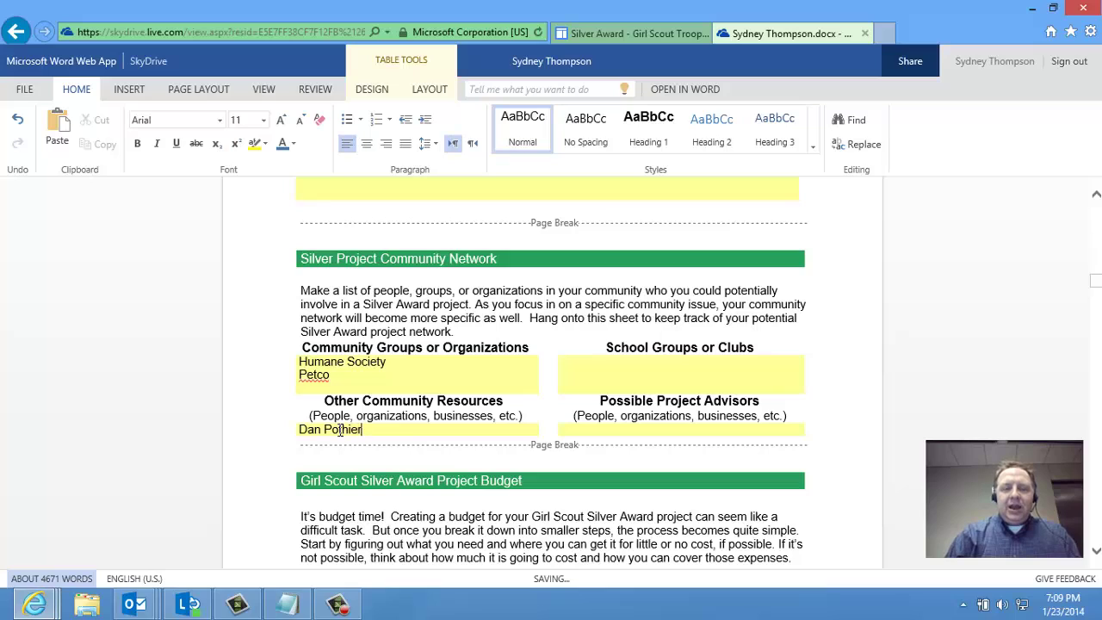
key(Return)
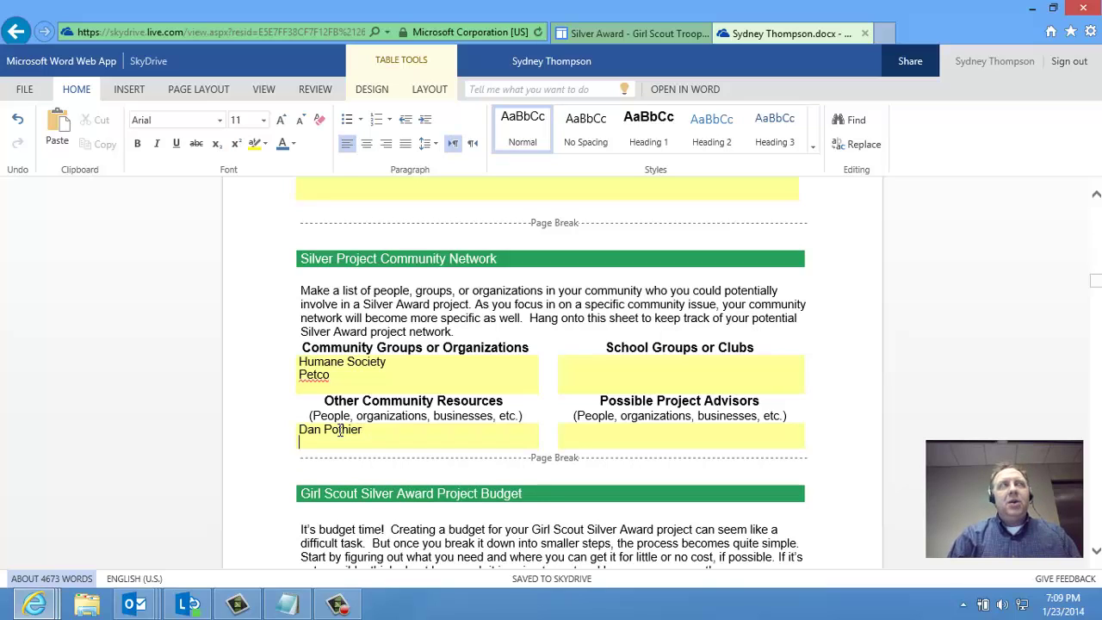
text(Mayo)
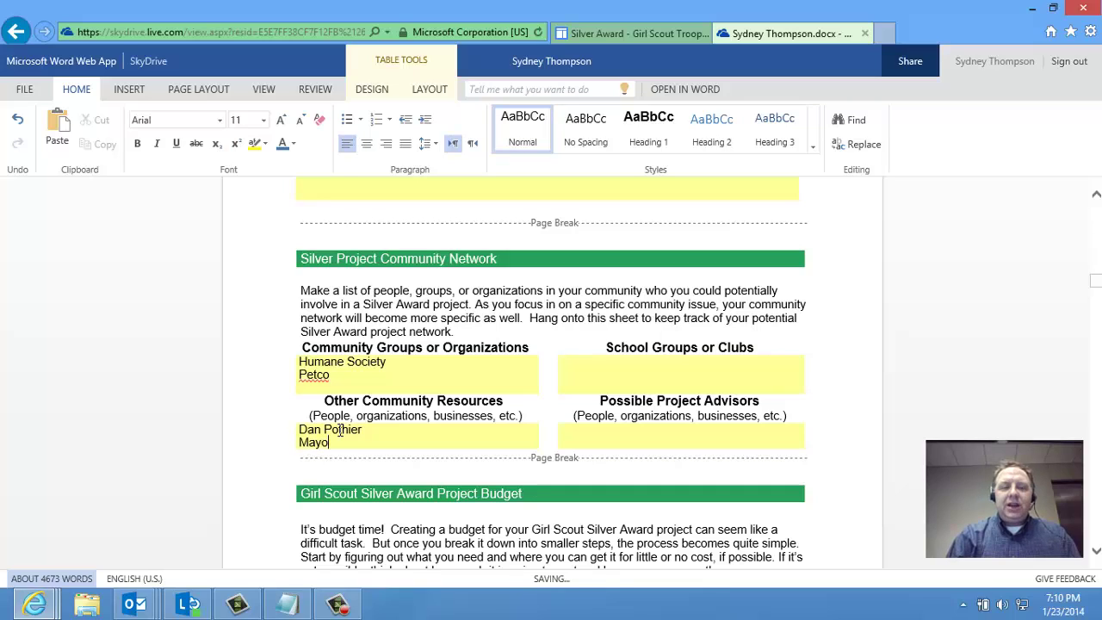
text(r of Chan)
click(616, 375)
text(Humane Society Club PRMC)
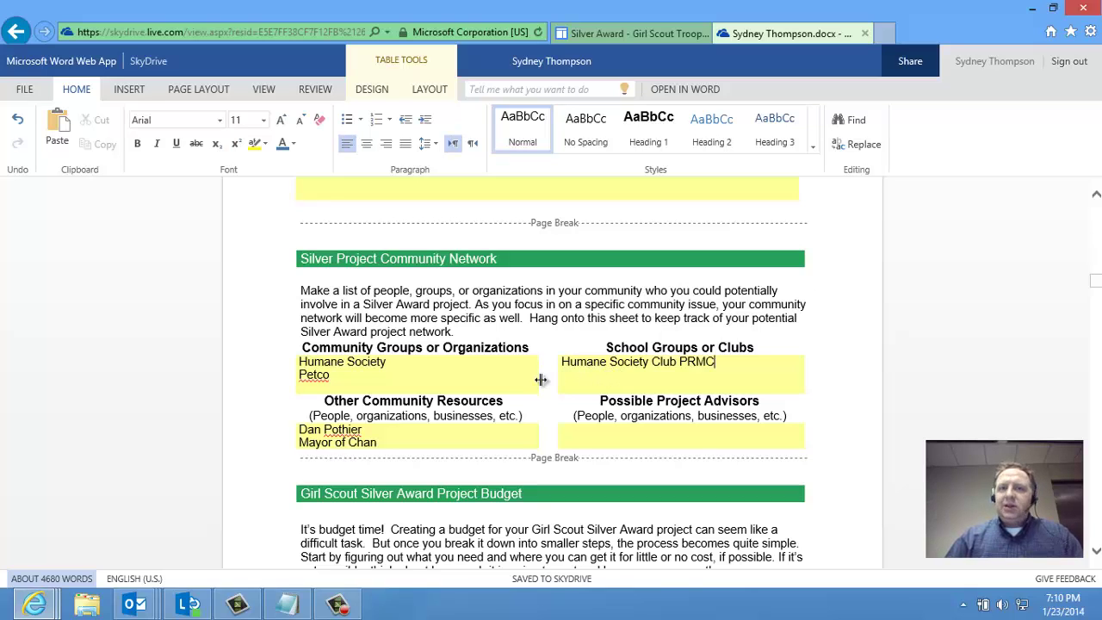
Scroll past the empty budget and task list tables to the Section II – Proposal tips
scroll(533, 381, down, 3)
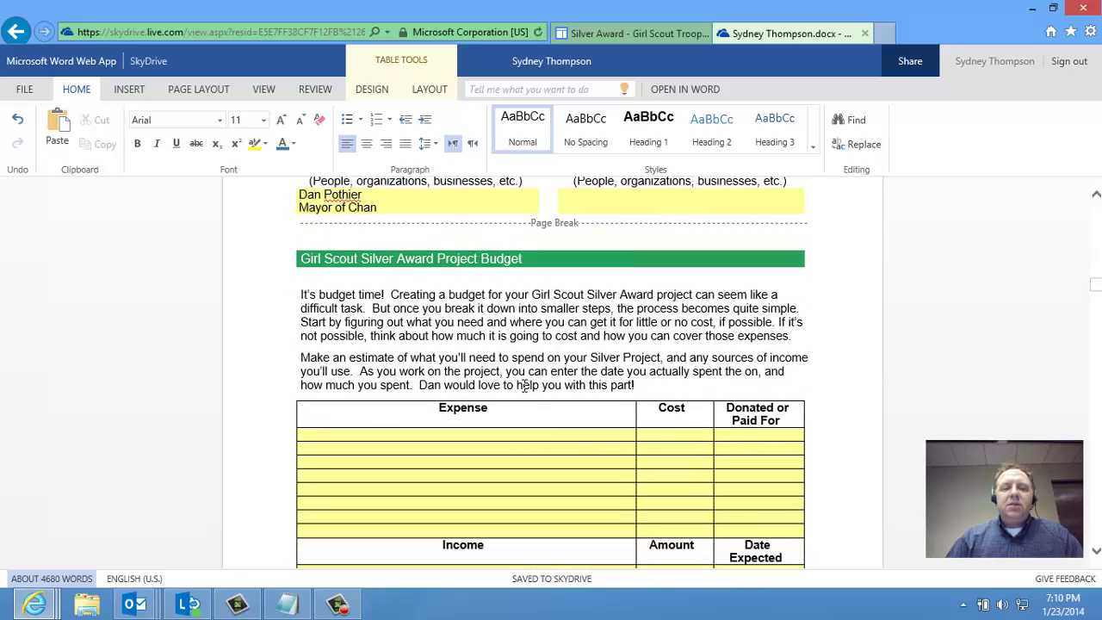
scroll(522, 384, down, 1)
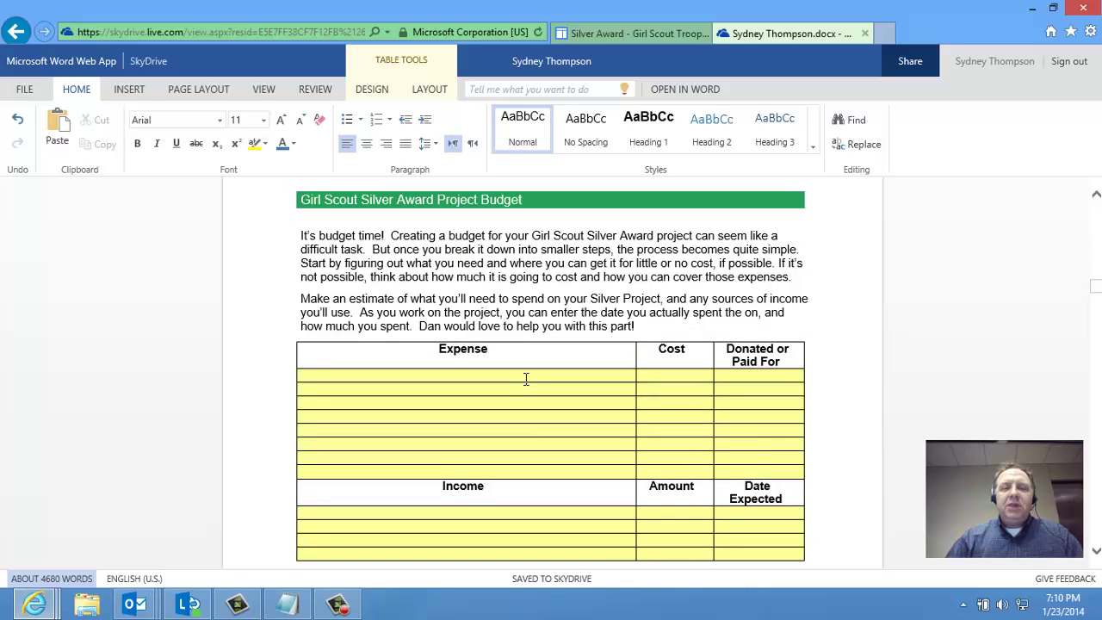
scroll(521, 379, down, 3)
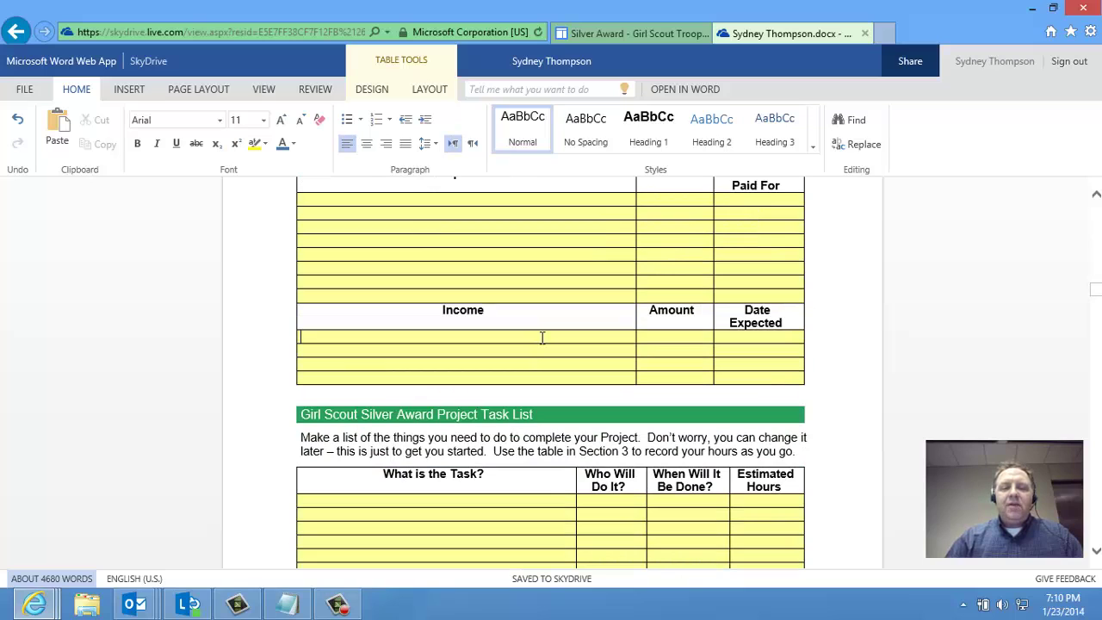
scroll(530, 339, down, 2)
click(513, 382)
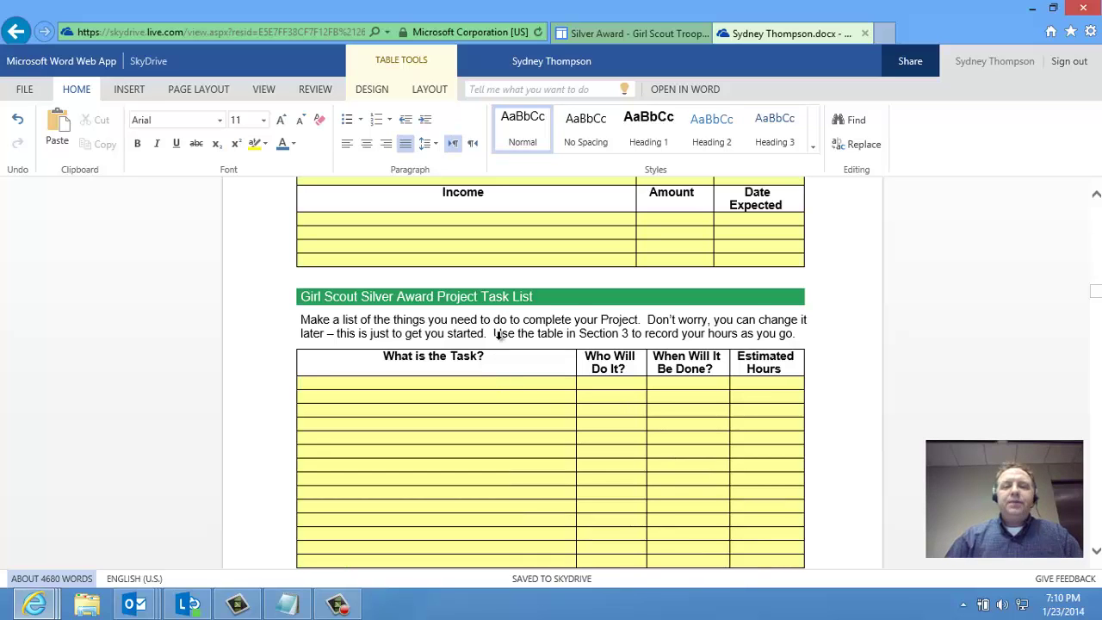
scroll(508, 332, down, 6)
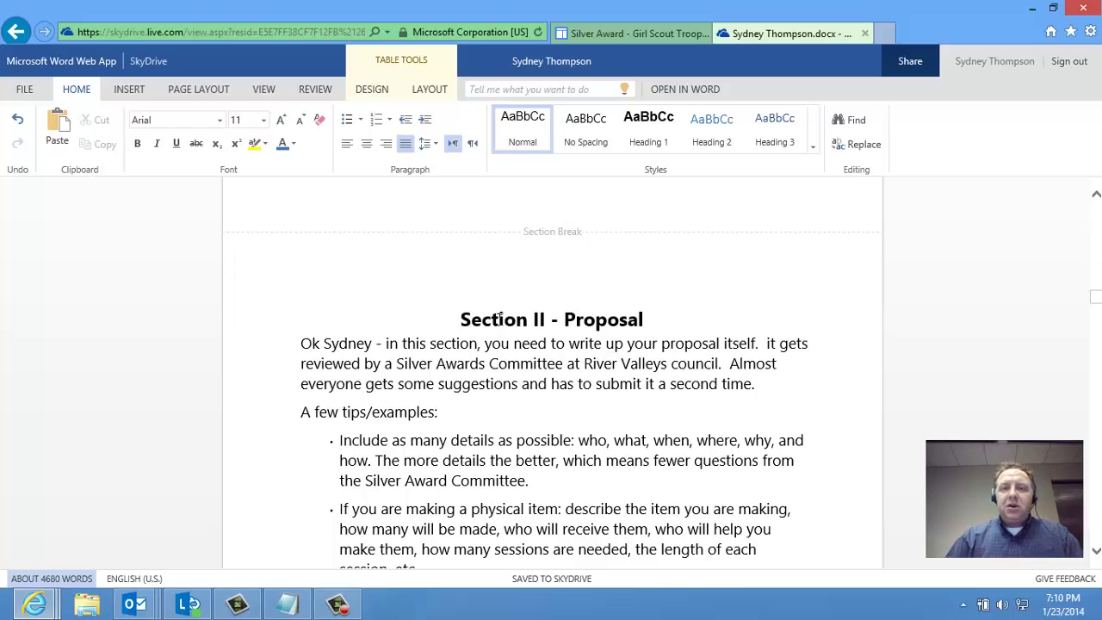
Scroll past the signature sections to the Project Proposal (Details) questions A to D
scroll(499, 319, down, 6)
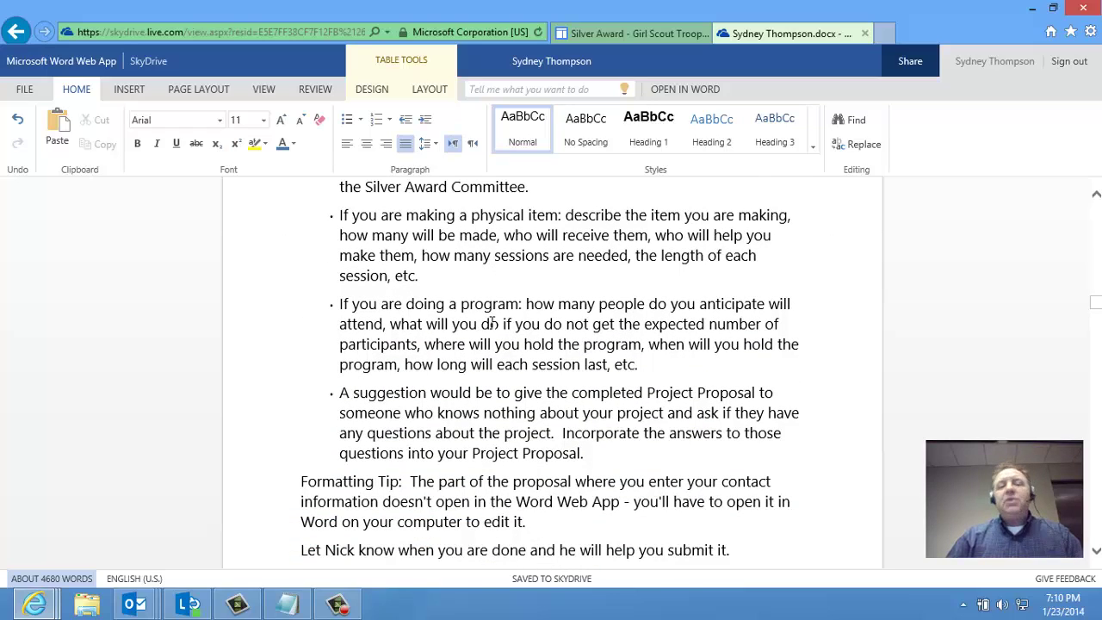
scroll(489, 322, down, 6)
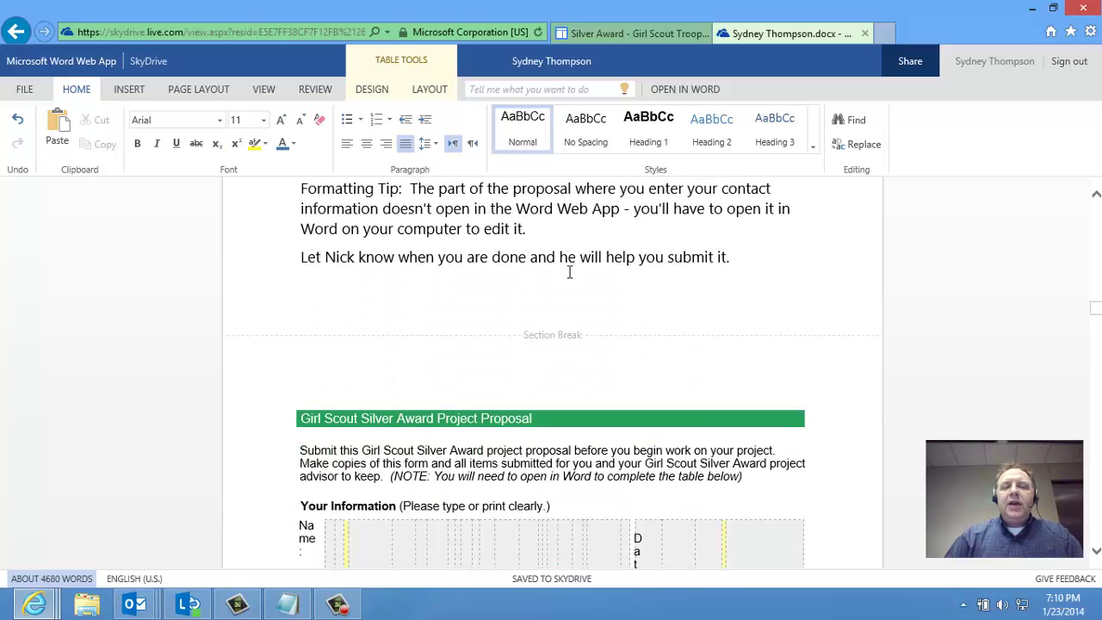
scroll(560, 301, down, 5)
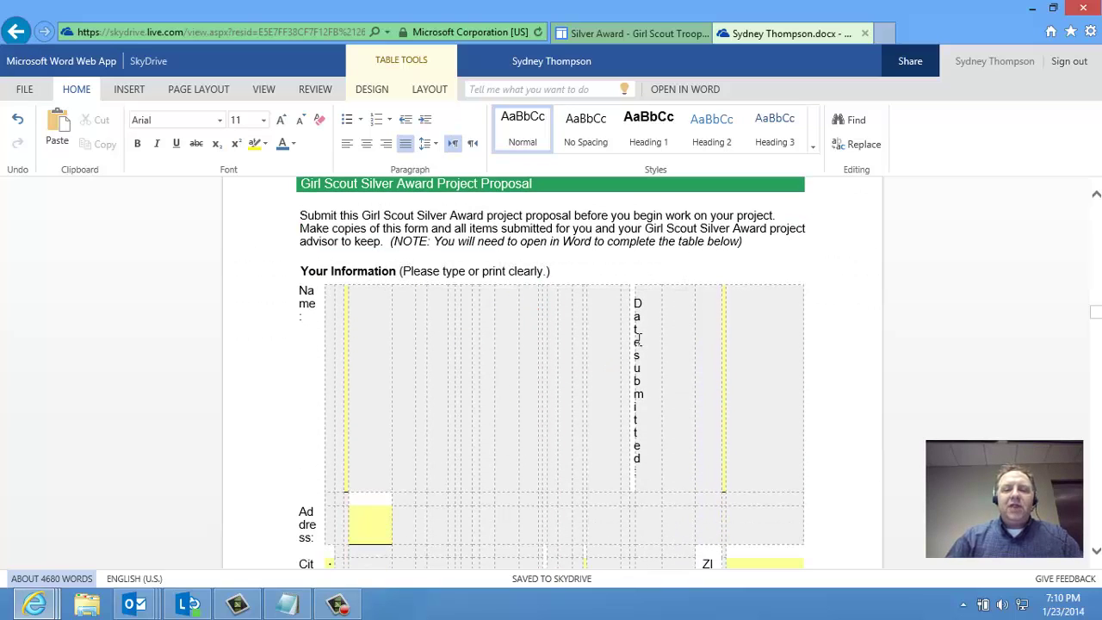
mouse_move(609, 337)
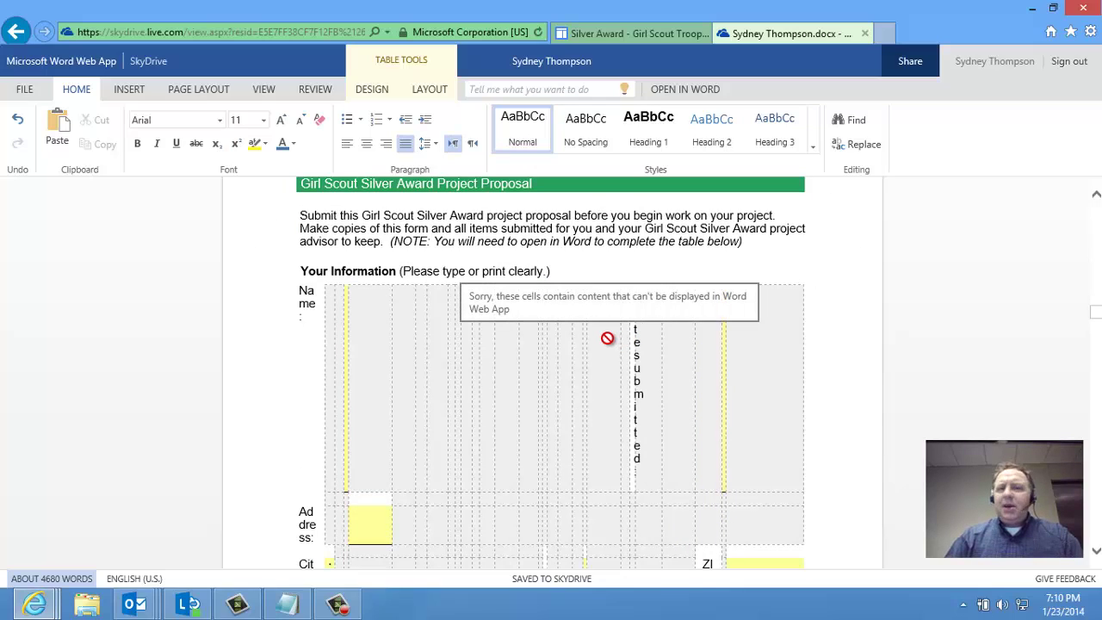
scroll(586, 337, down, 3)
scroll(577, 338, down, 10)
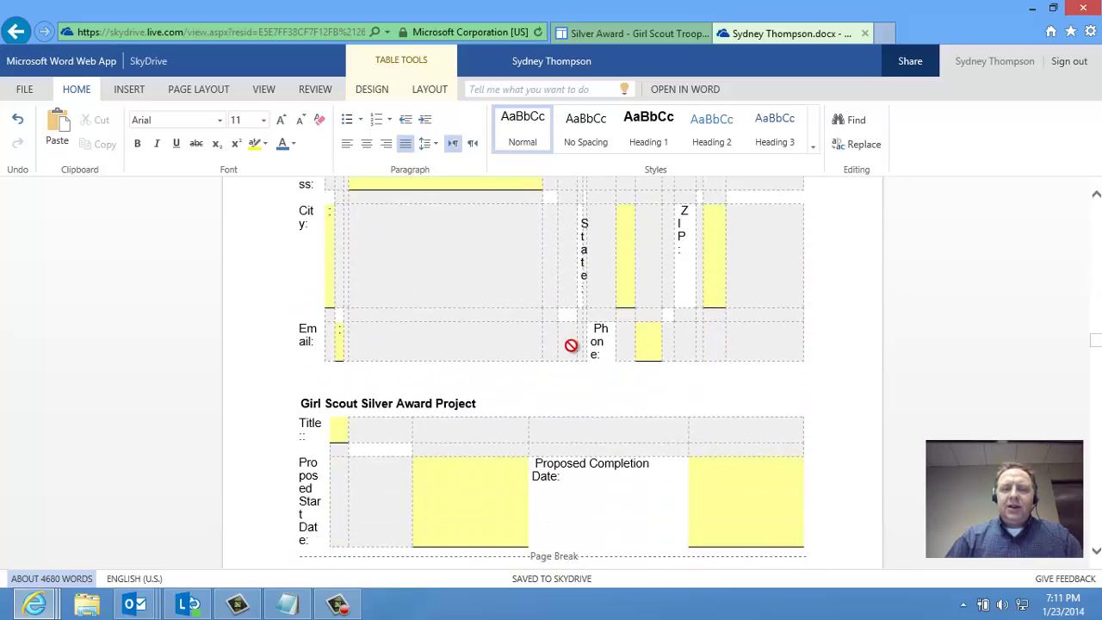
scroll(571, 345, down, 10)
scroll(570, 347, down, 5)
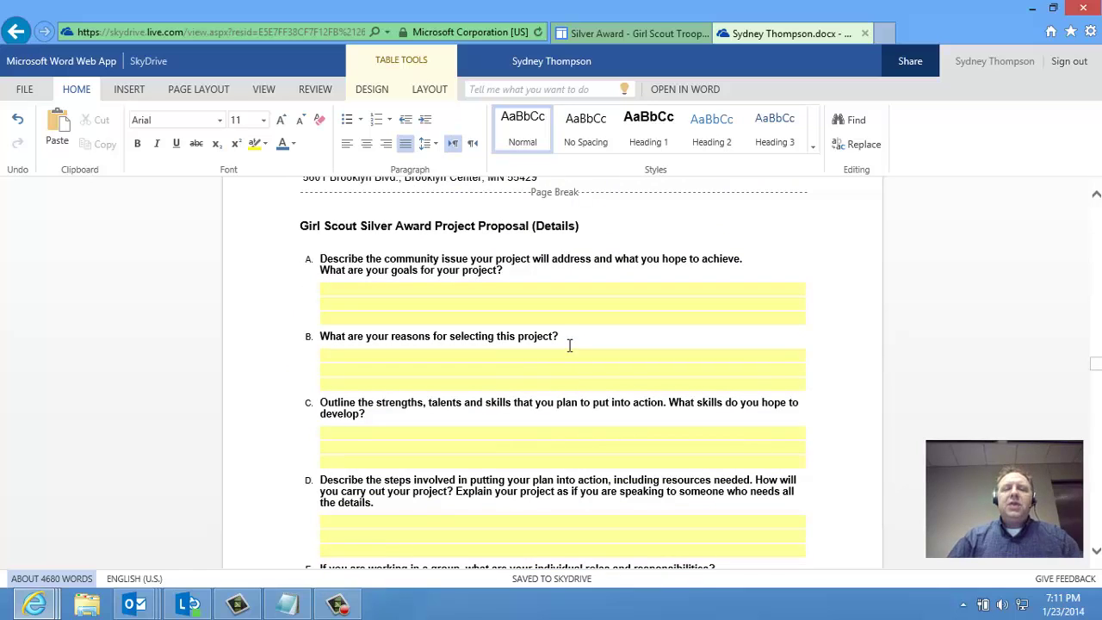
scroll(569, 346, down, 3)
scroll(569, 346, up, 3)
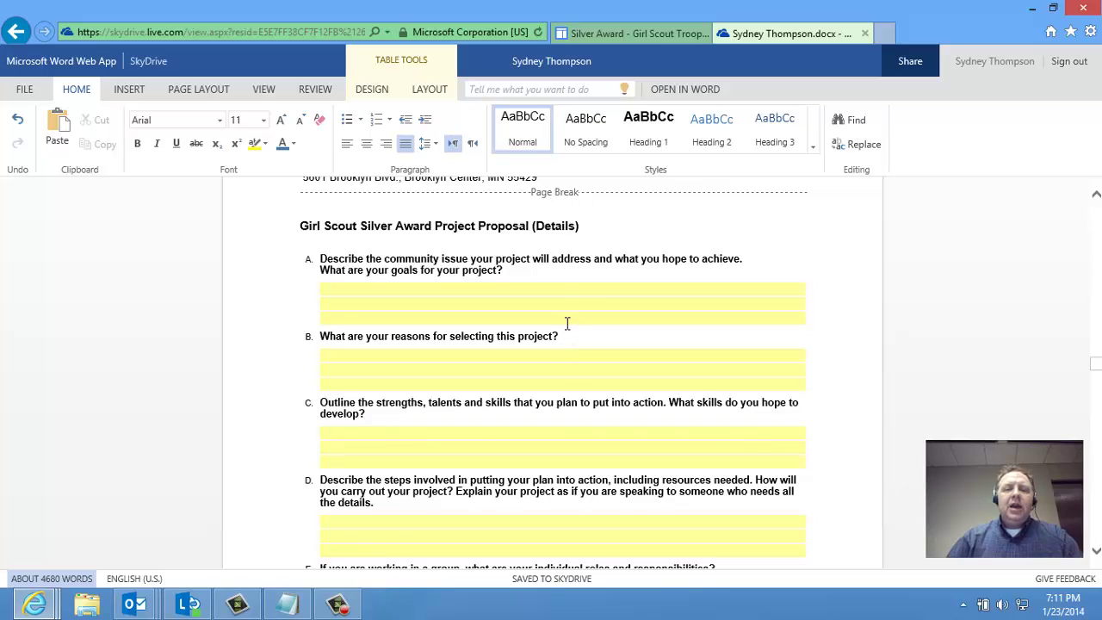
Answer question A: the goal is to make the vets happy with animal companionship
click(552, 305)
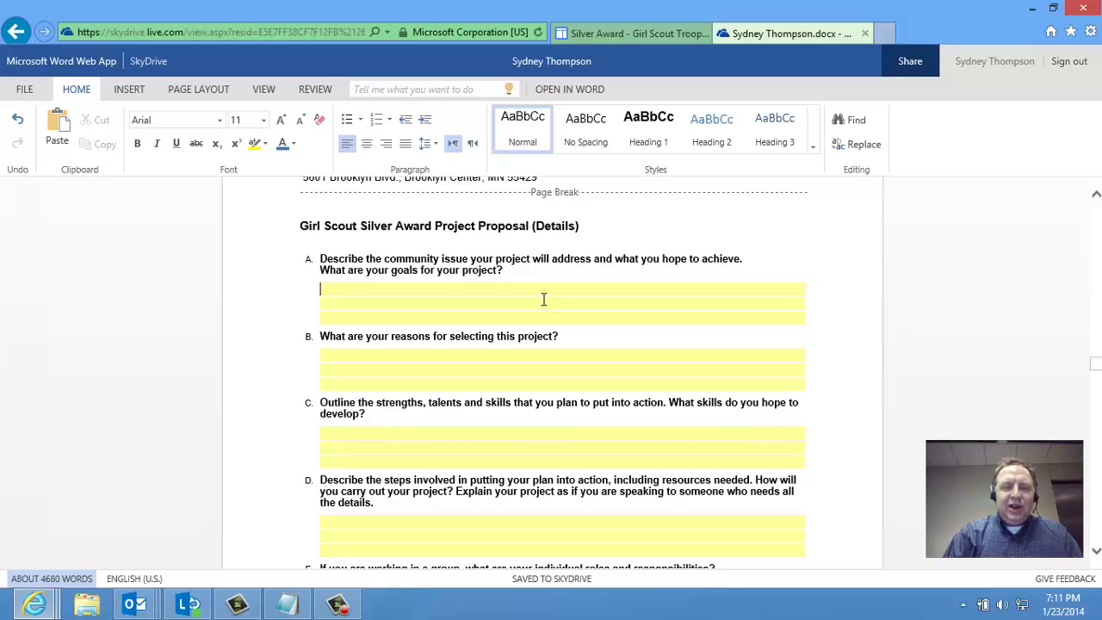
text(I wan t)
key(BackSpace)
text(o make the vets happy with animal compai)
text(n)
key(BackSpace)
key(BackSpace)
key(BackSpace)
text(ionship)
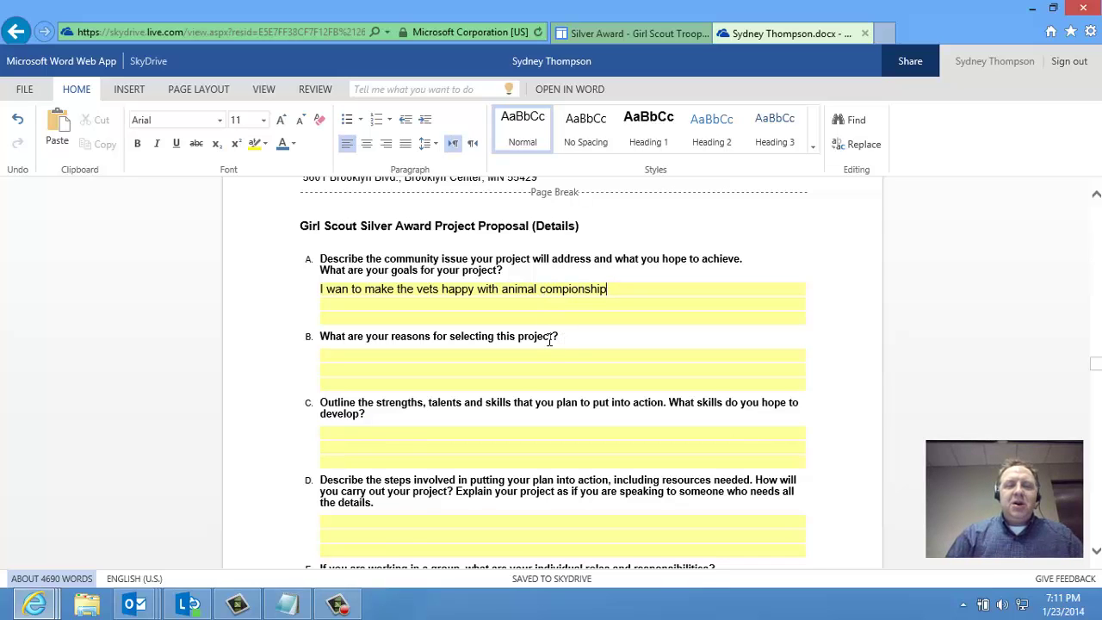
scroll(548, 340, down, 3)
scroll(540, 338, down, 2)
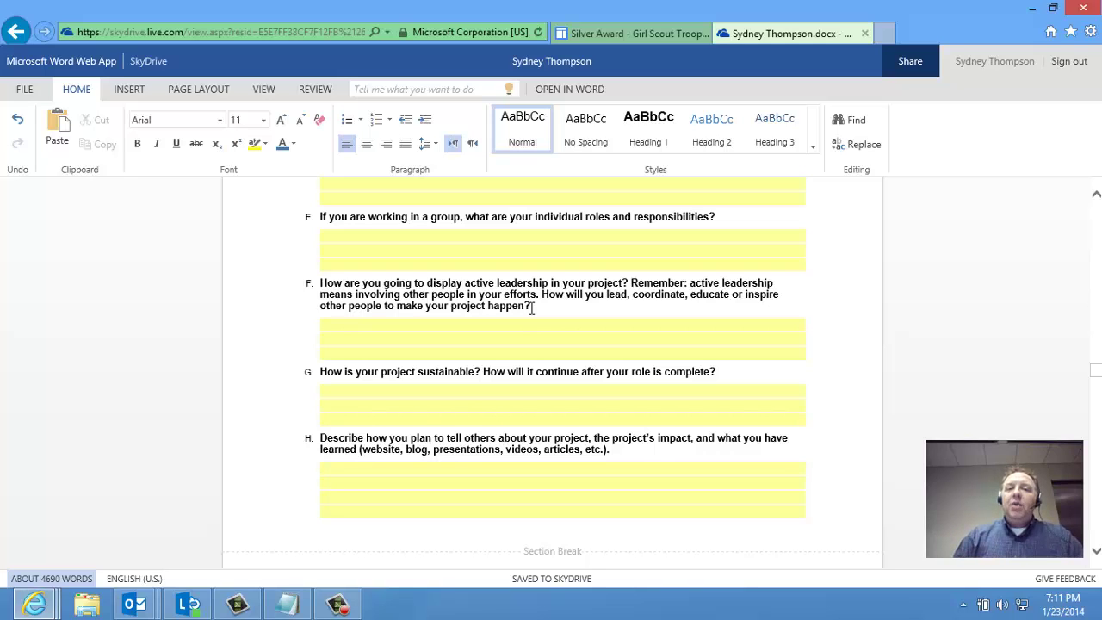
Scroll through Section 3, the consent form and Project Reflection to the empty Final Time Log table
scroll(553, 332, down, 4)
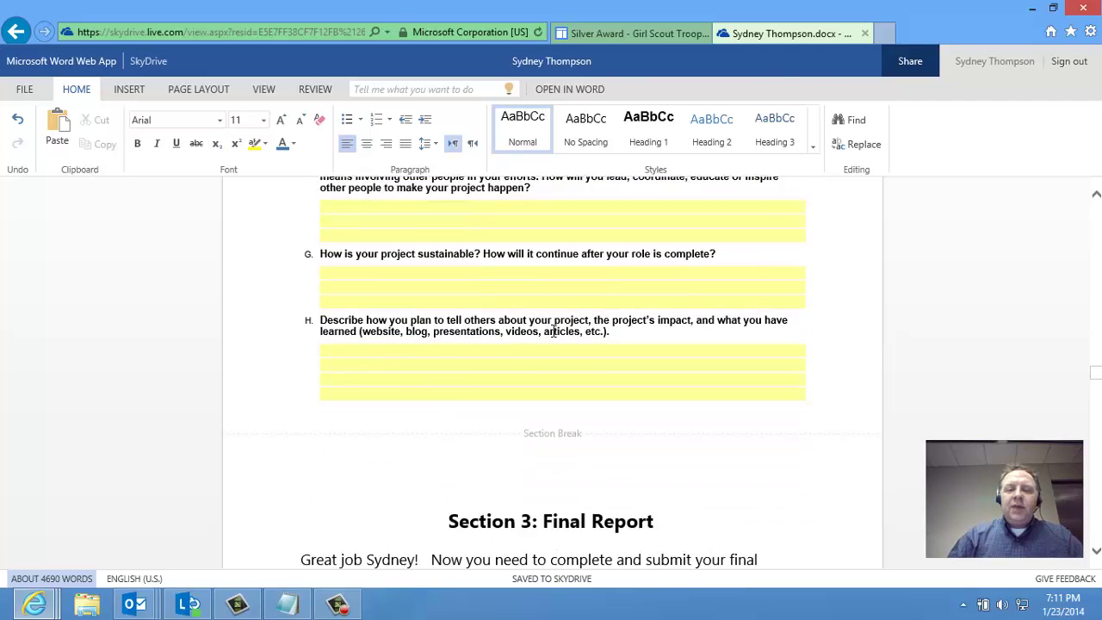
scroll(554, 336, down, 2)
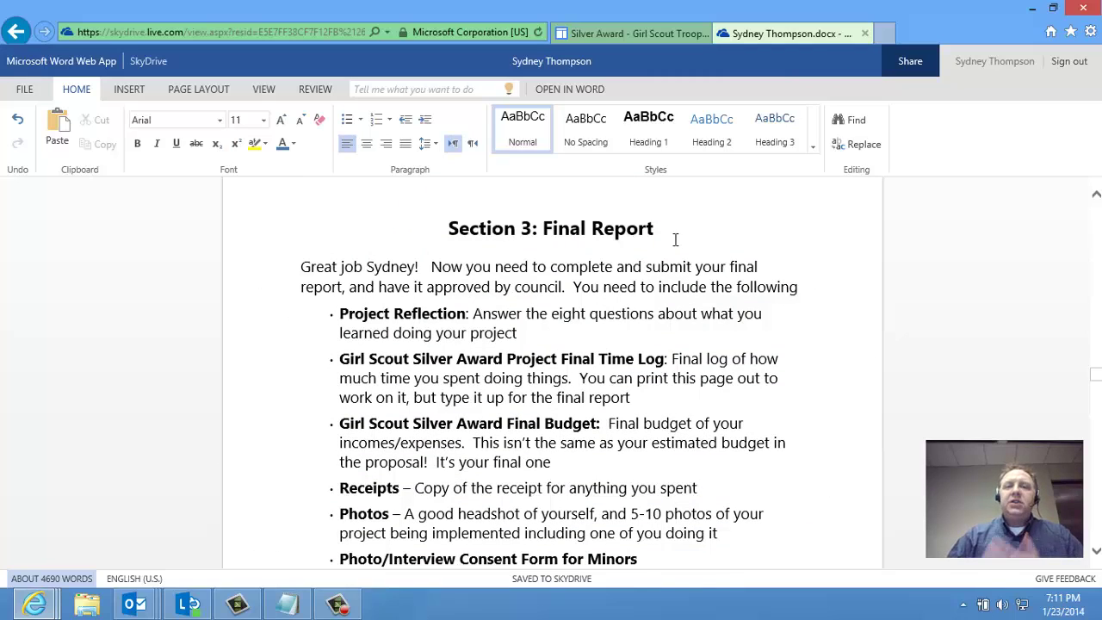
scroll(650, 249, down, 6)
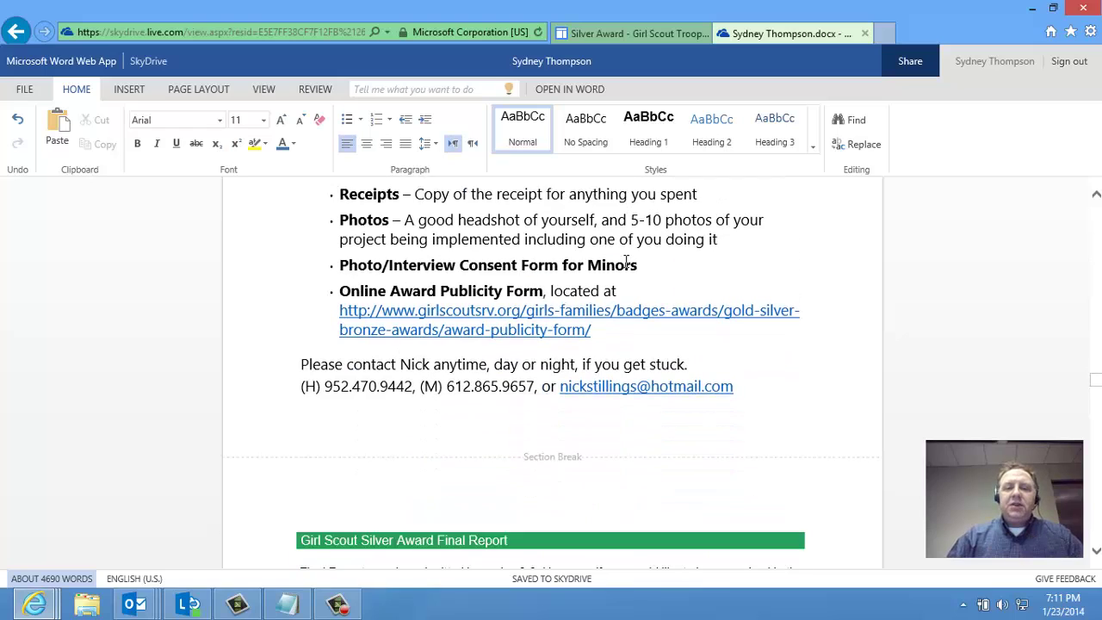
scroll(626, 278, down, 10)
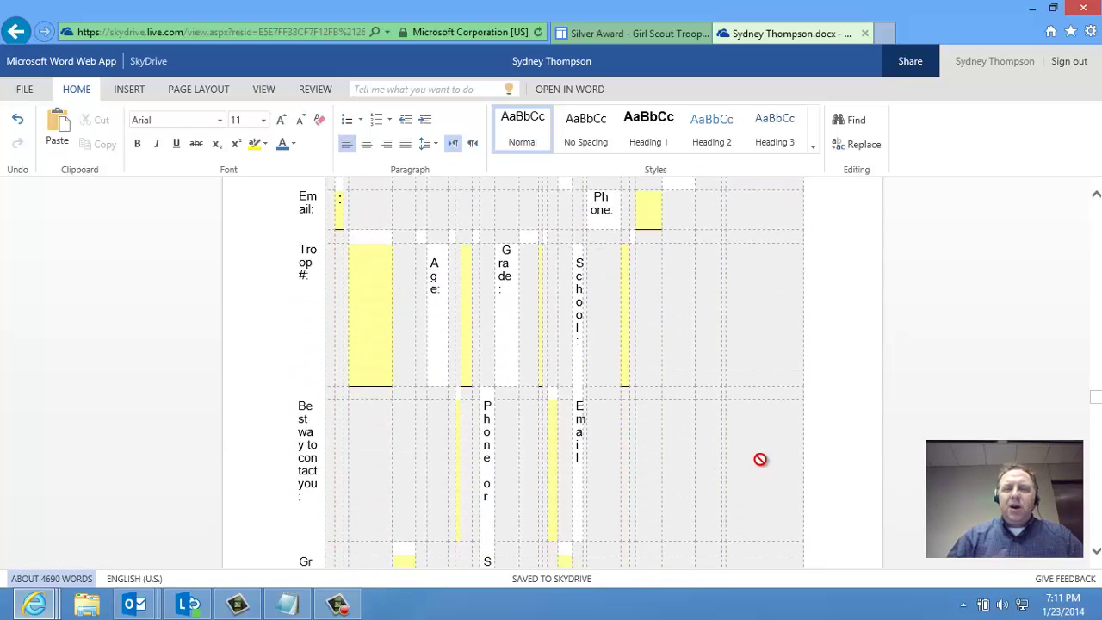
scroll(757, 459, down, 1)
scroll(753, 459, down, 8)
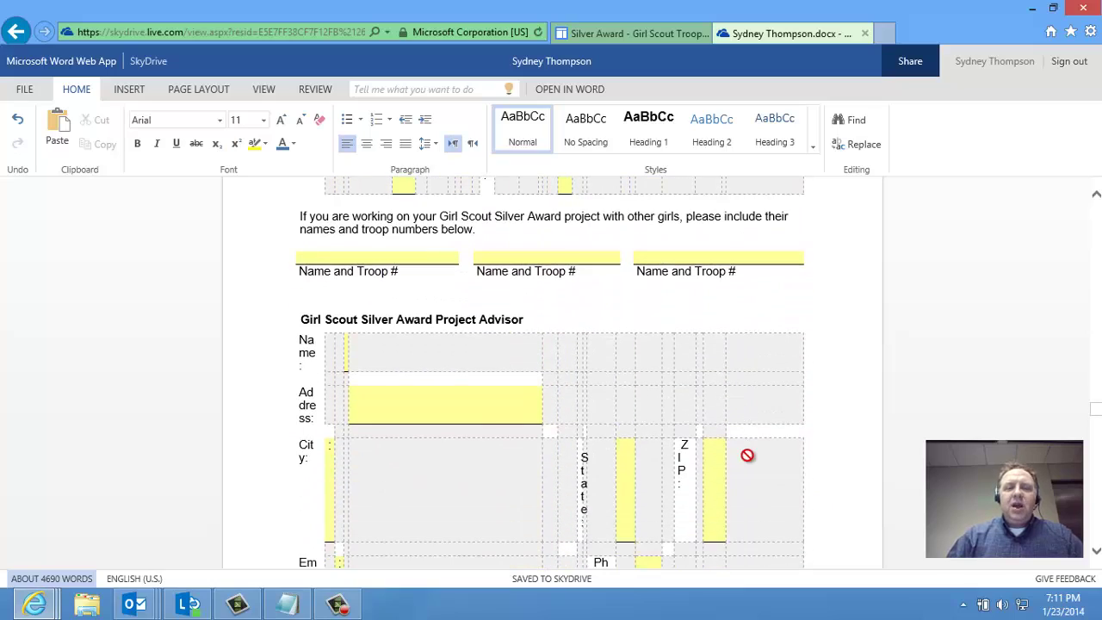
scroll(747, 457, down, 12)
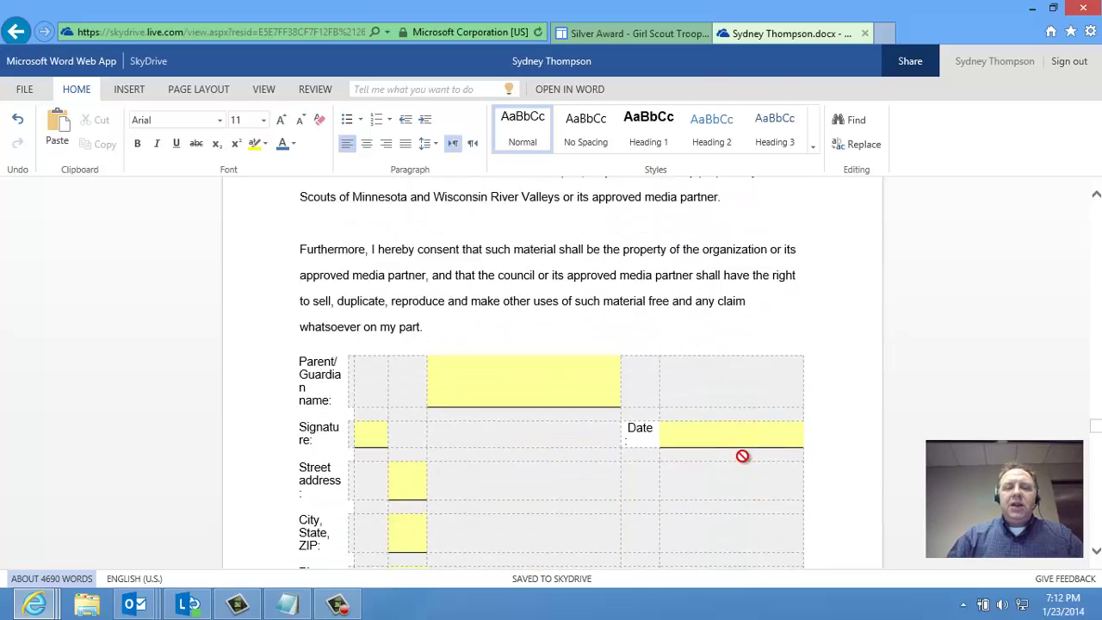
scroll(743, 458, down, 5)
scroll(743, 457, down, 10)
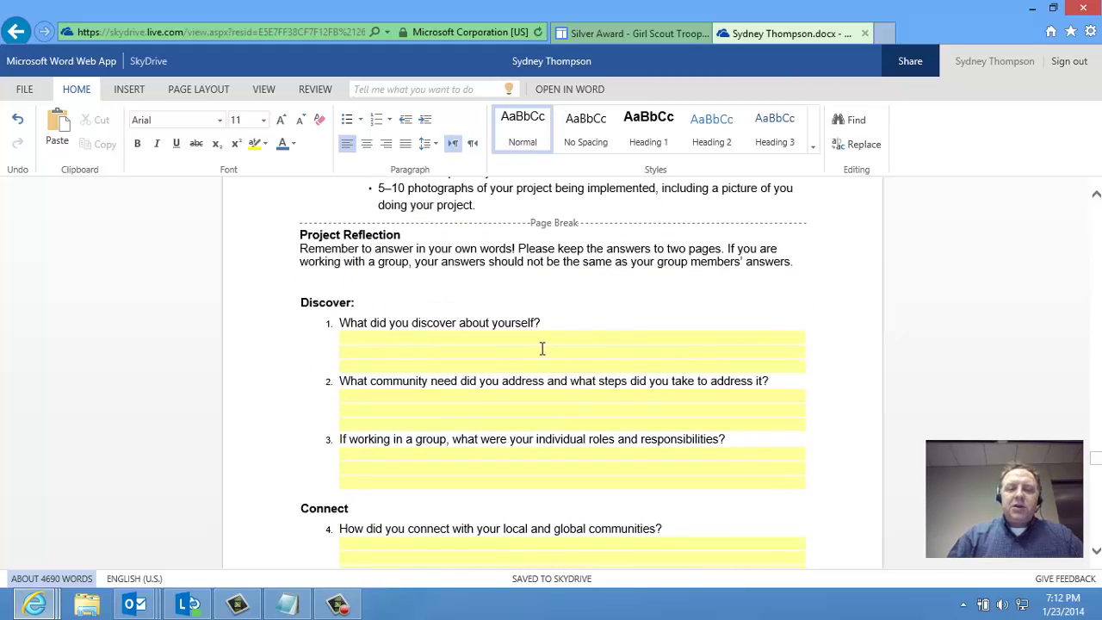
scroll(542, 347, down, 3)
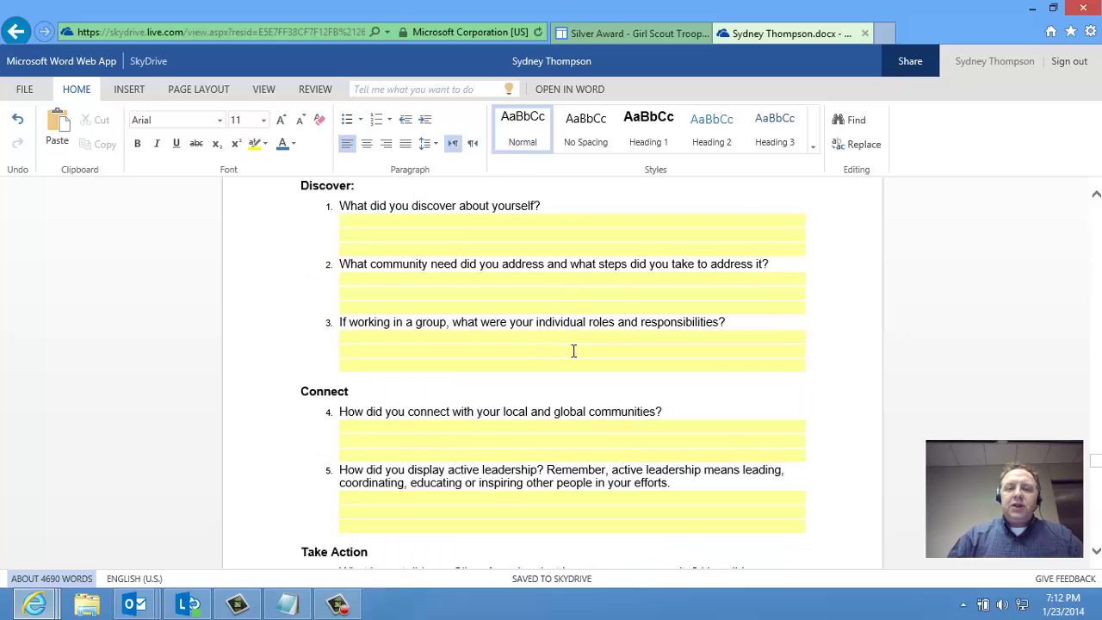
scroll(573, 351, down, 6)
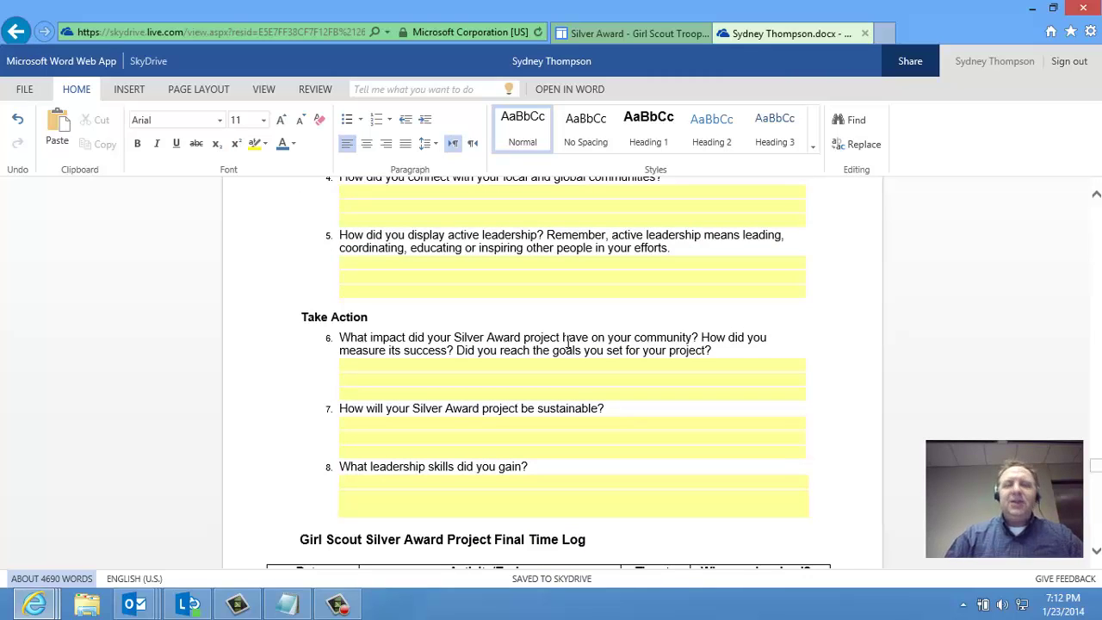
scroll(566, 345, down, 5)
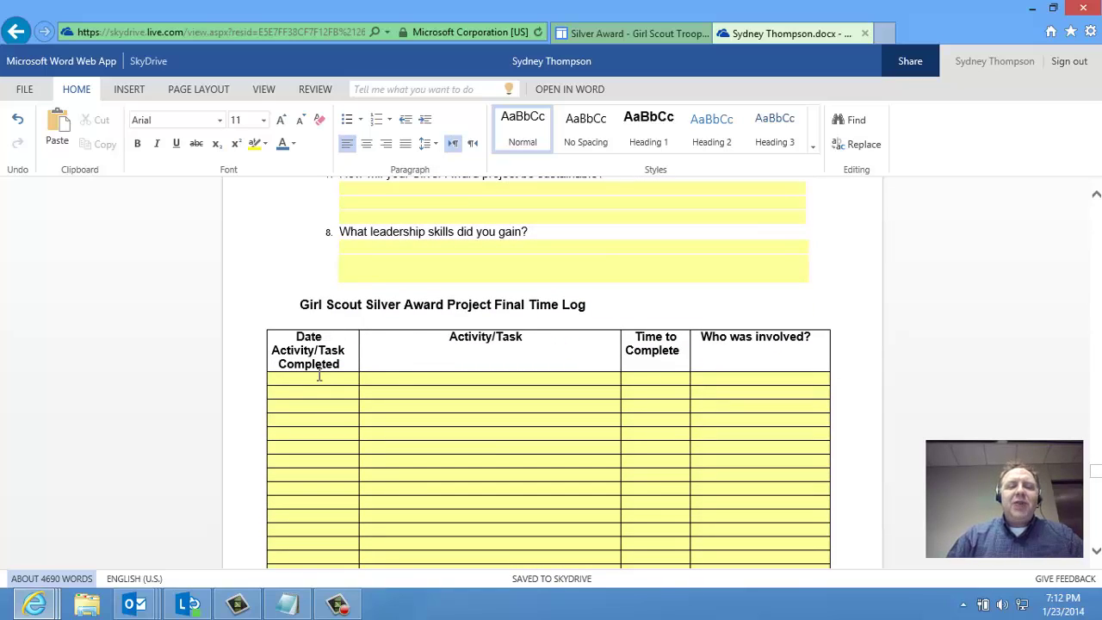
Fill the first time-log row: Mar 2013, Silver Award Workshop, 2 hours, My Troop
click(499, 419)
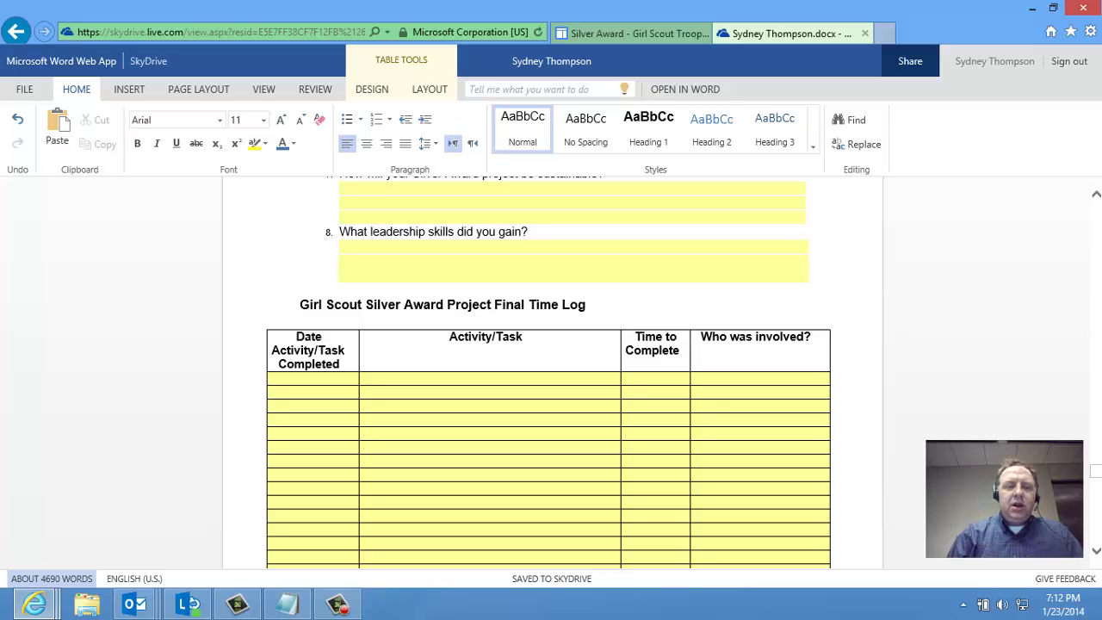
text(Ma)
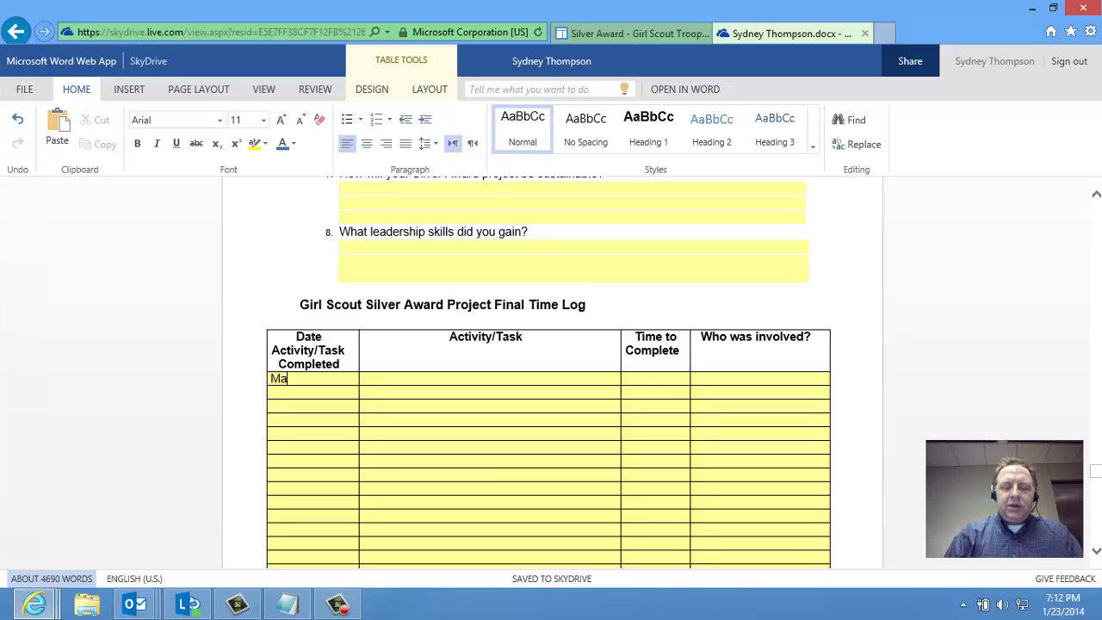
text(r 2013)
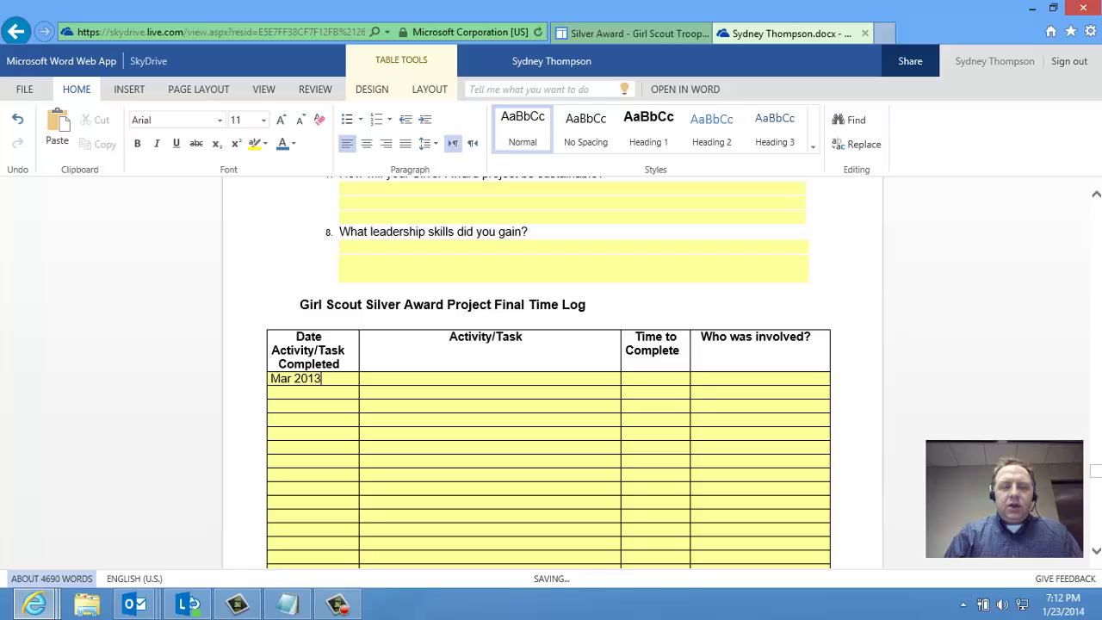
click(572, 378)
text(Si;ver Award Workshop)
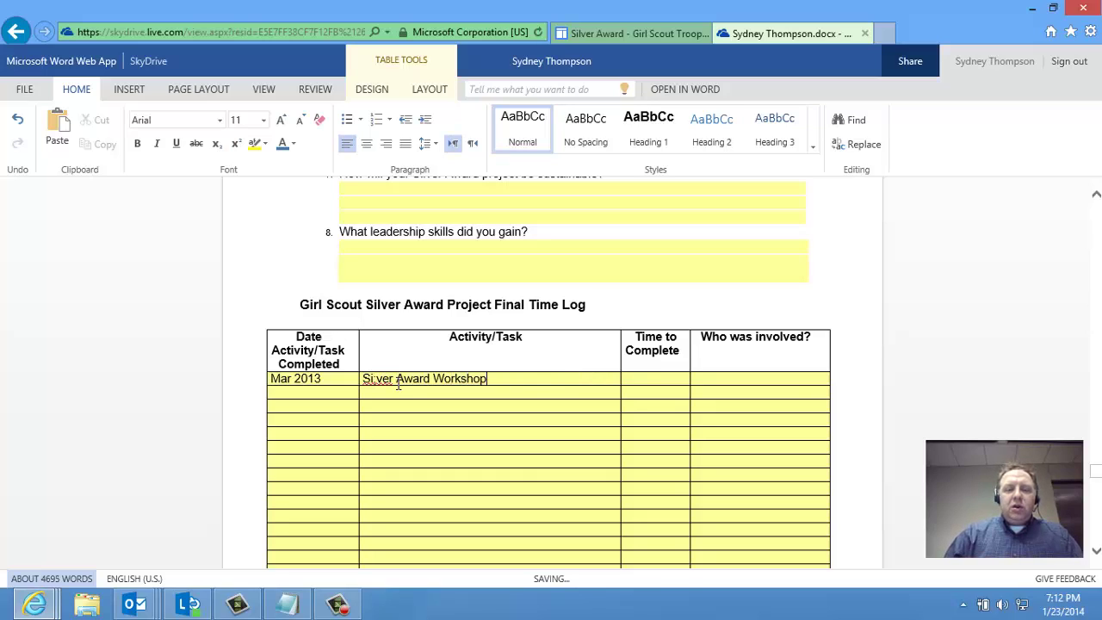
key(BackSpace)
text(l)
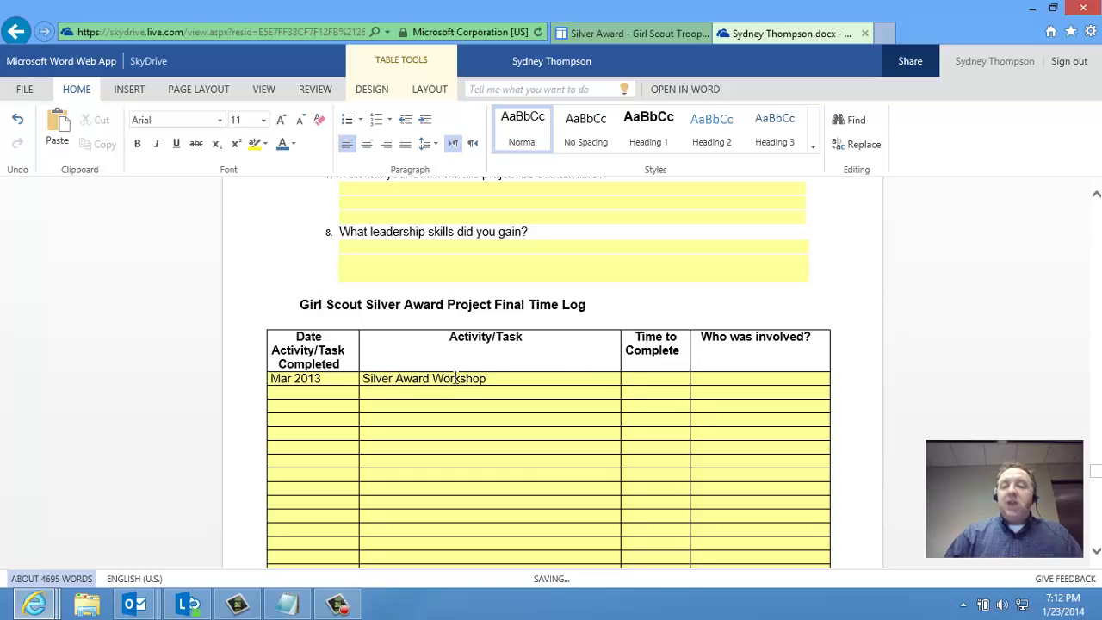
click(661, 379)
text(2)
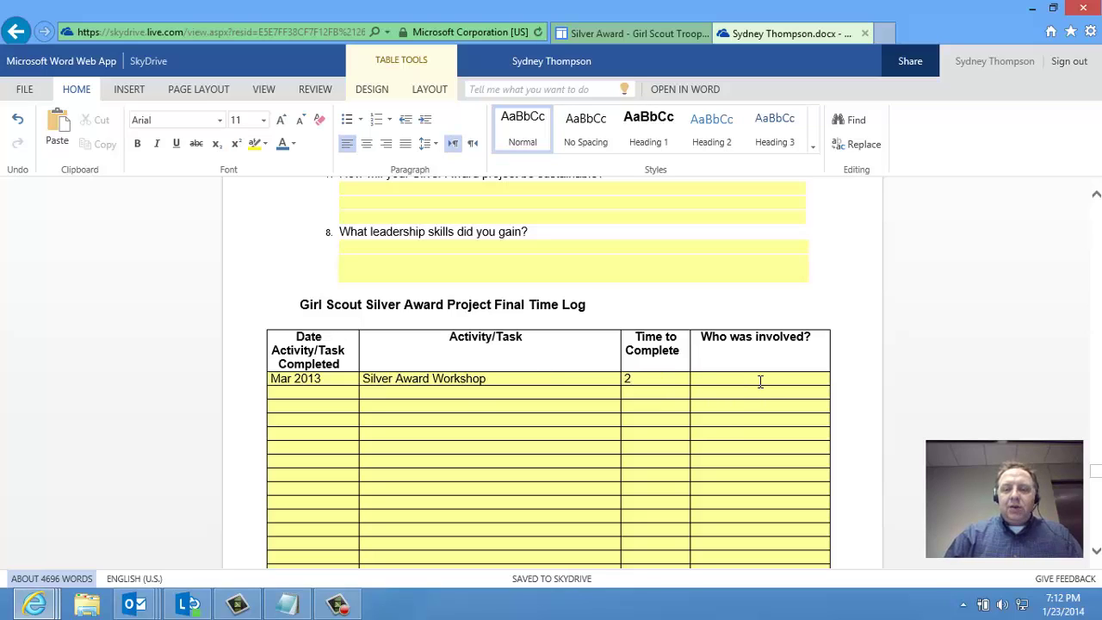
text(My Troo)
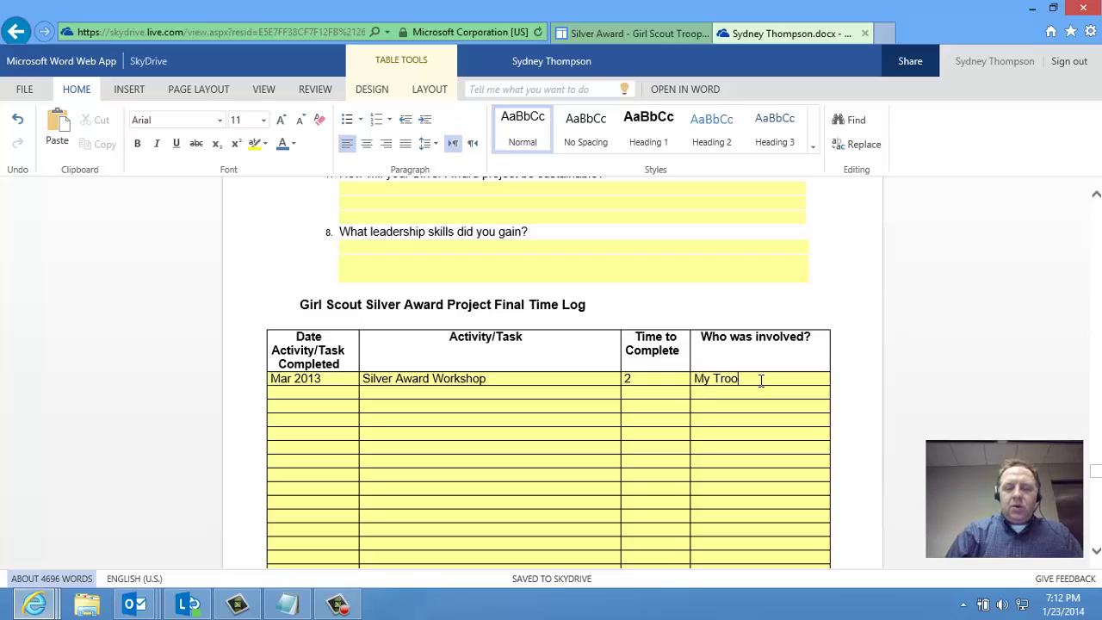
text(p)
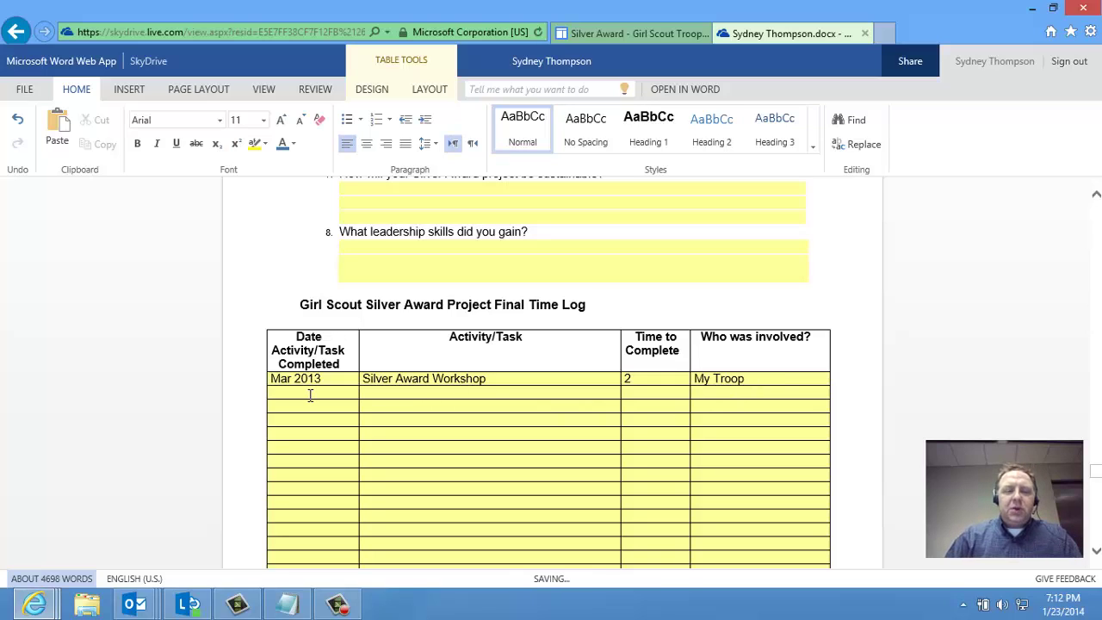
Fill the second row: Feb 5 2014, Walked around Chan, 1 hour
click(310, 394)
text(Feb 5)
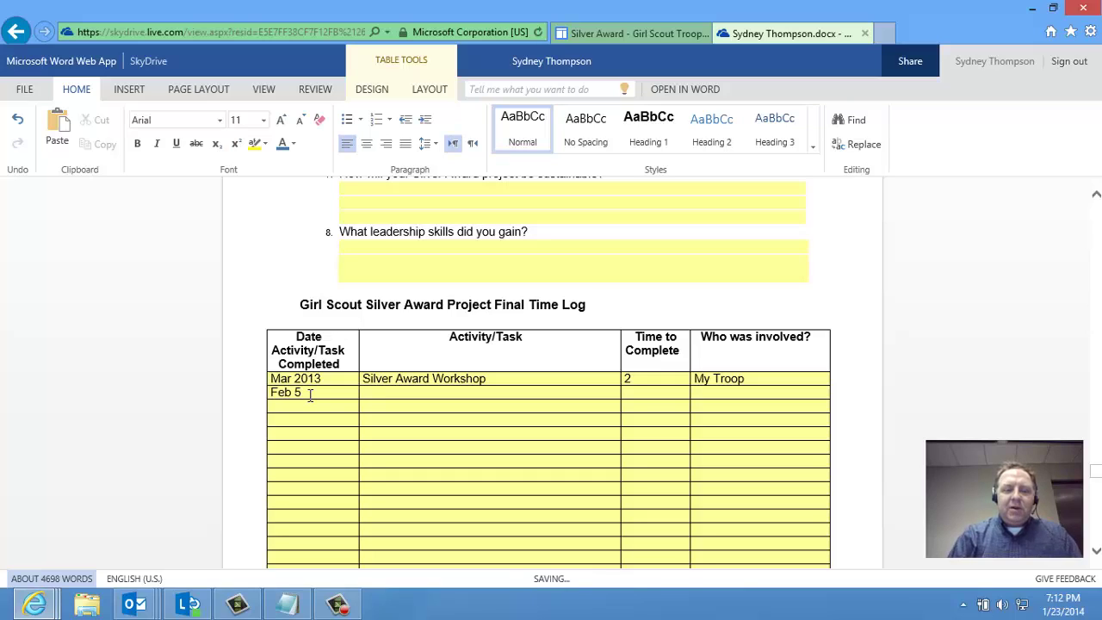
text( 2014)
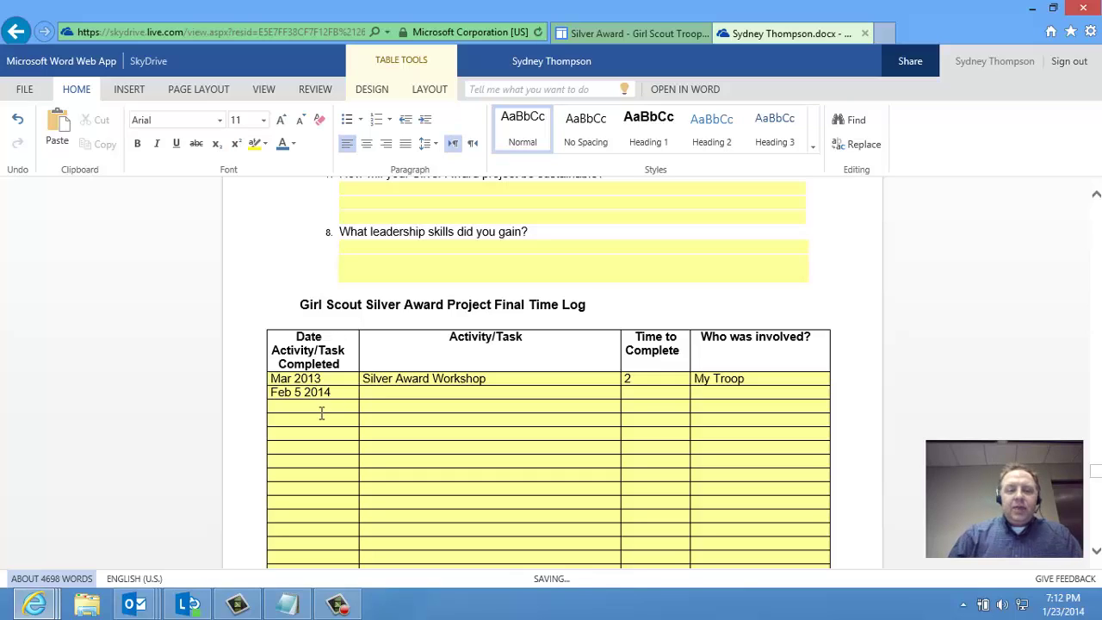
click(376, 394)
text(Wa)
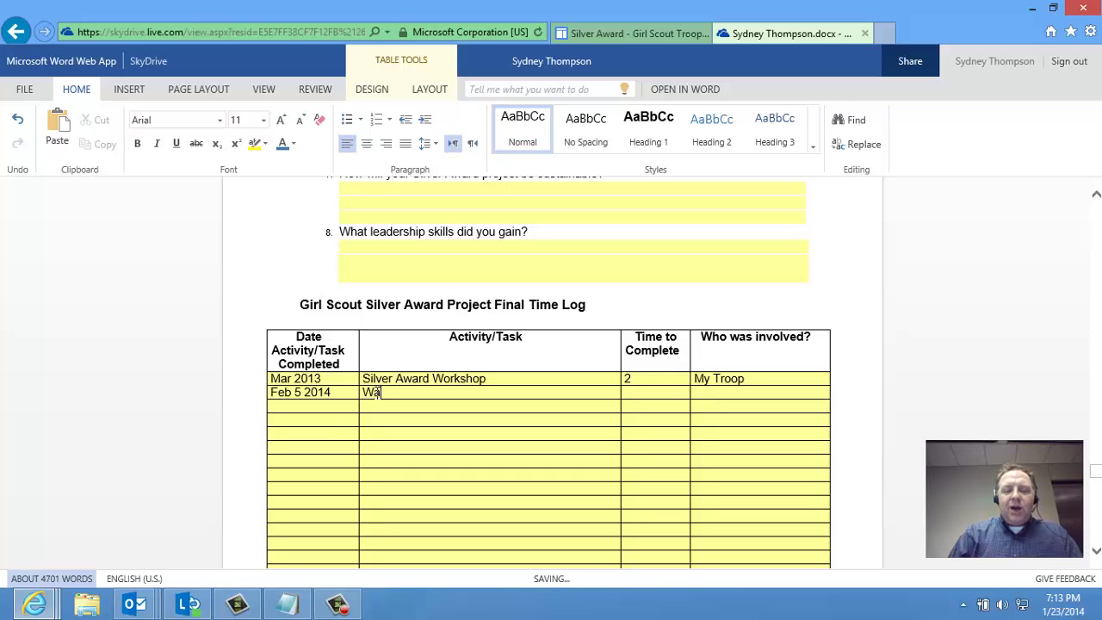
text(lked around Chan)
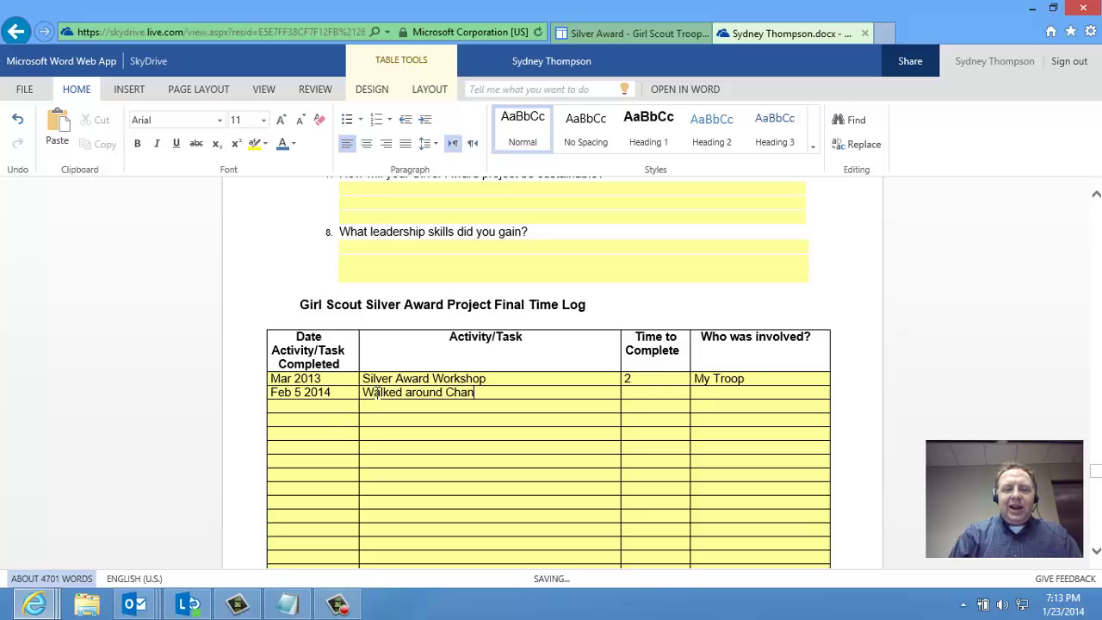
click(669, 393)
text(1)
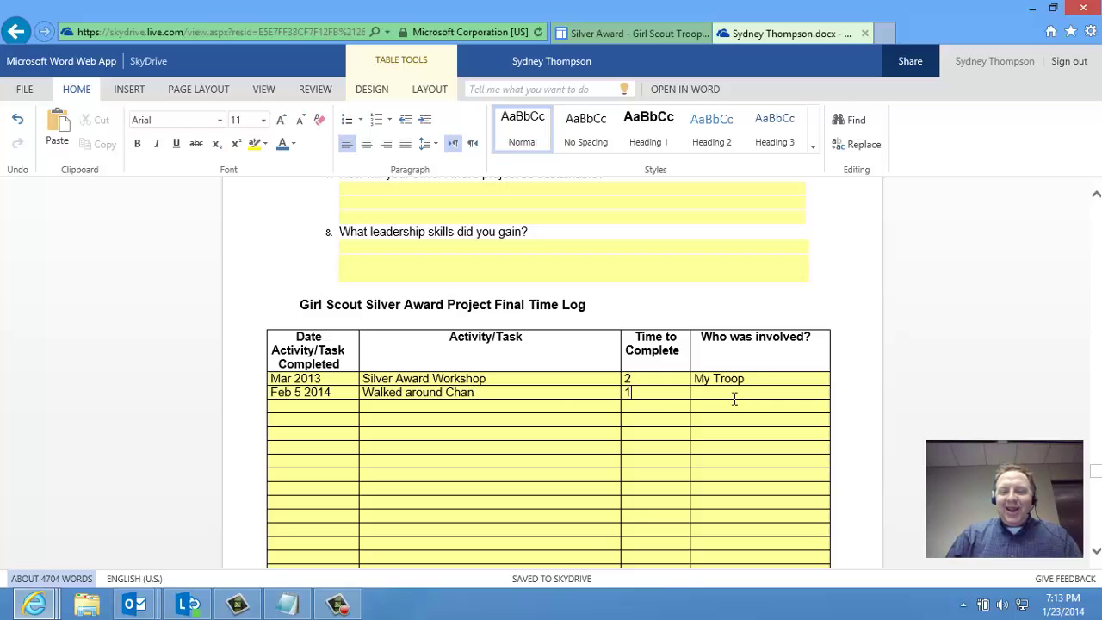
text(Just)
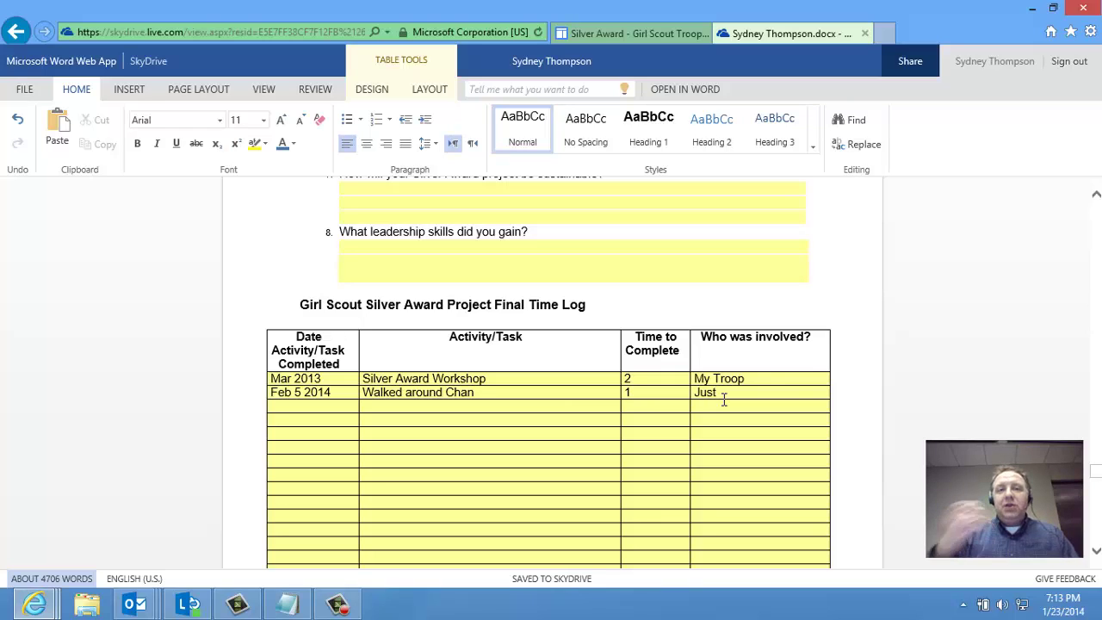
scroll(797, 371, down, 4)
Enter 50 in the Final Time Log's yellow Total hours cell, then choose to open the form in desktop Word
scroll(792, 374, down, 2)
click(783, 485)
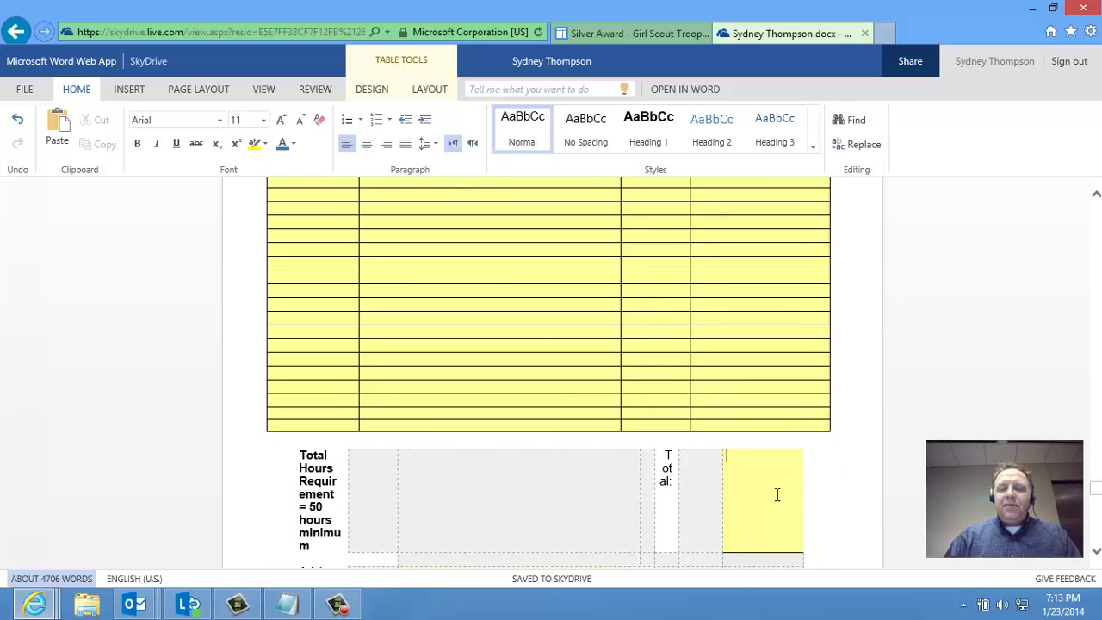
text(50)
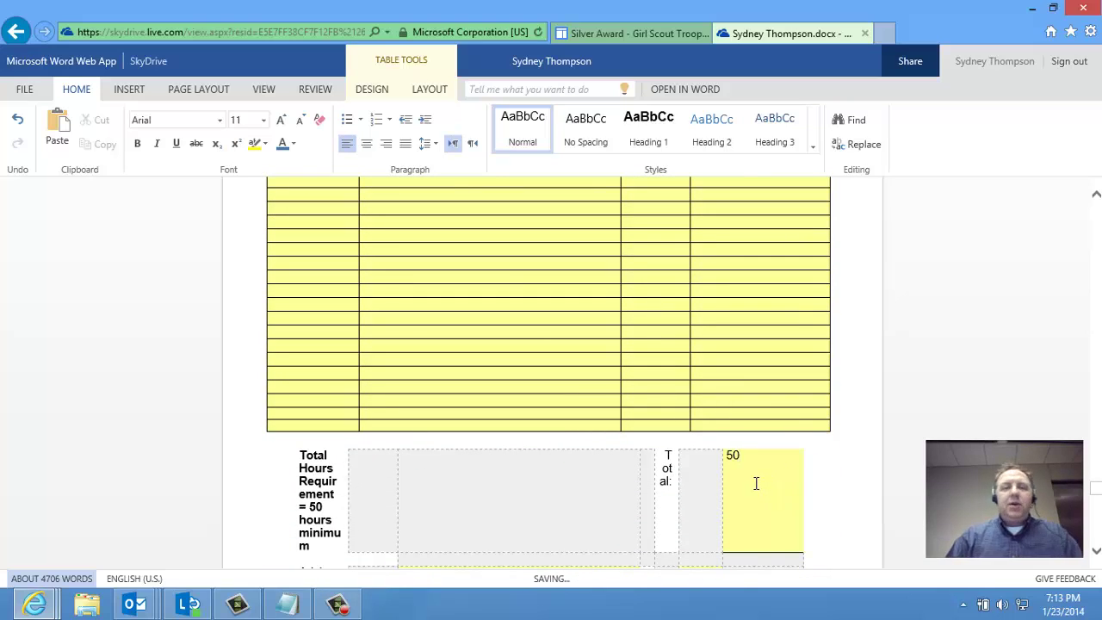
scroll(754, 488, down, 5)
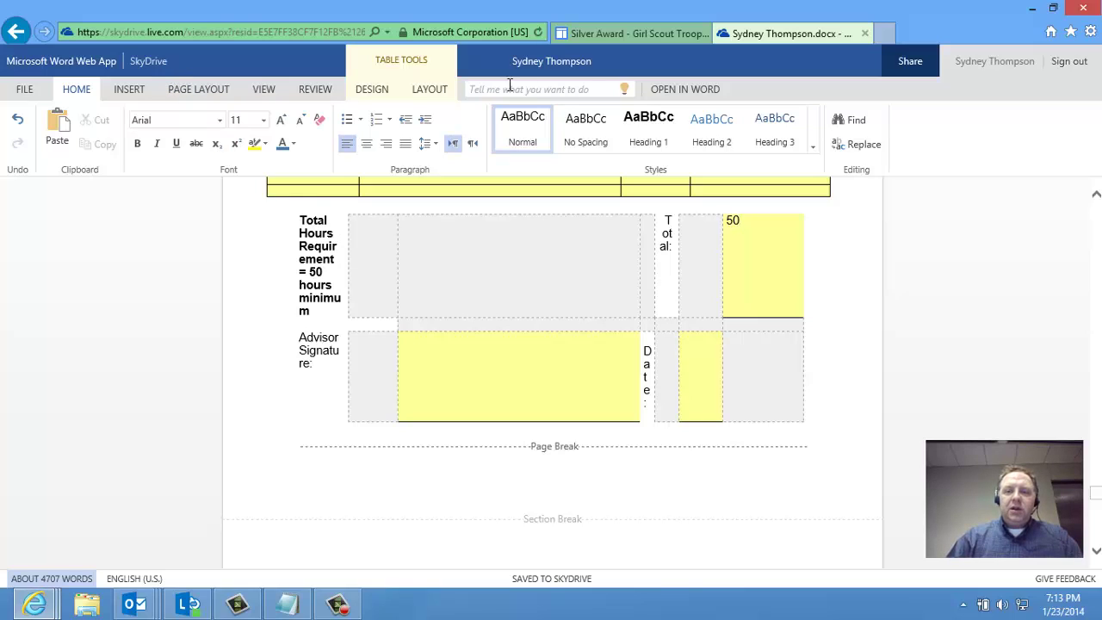
click(697, 92)
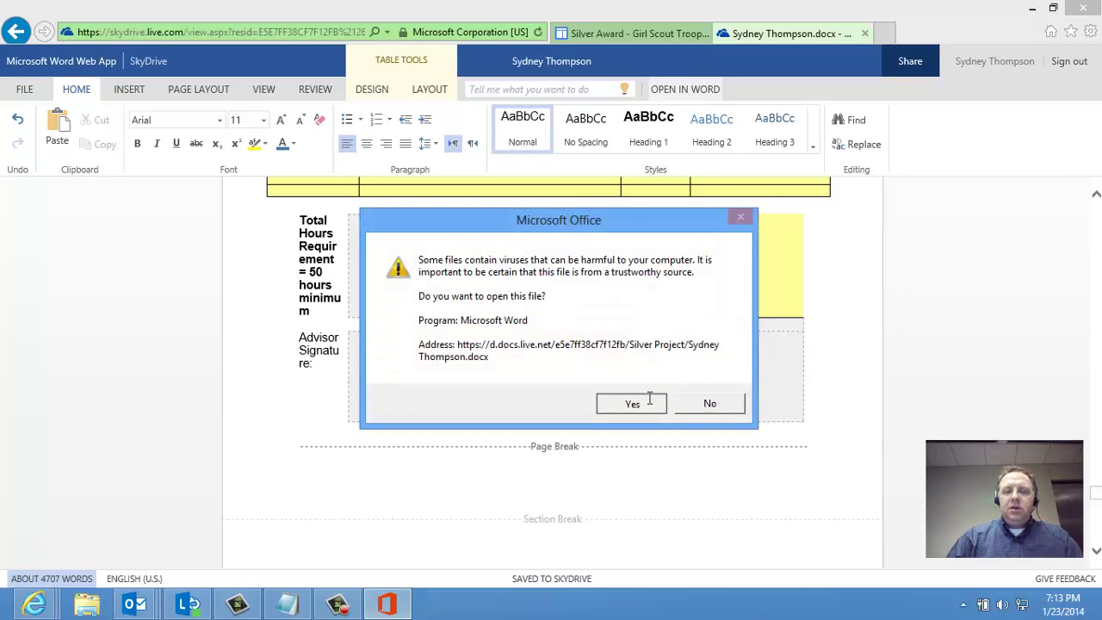
Answer Yes to the Microsoft Office security prompt so the form opens in desktop Word
click(647, 402)
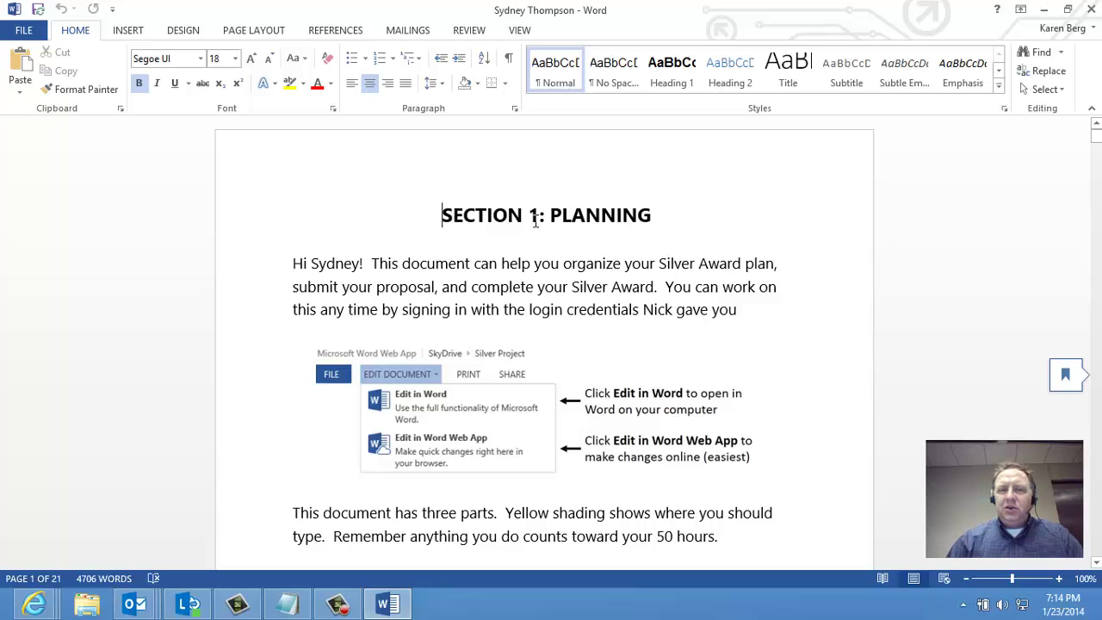
Type the scout's full name into the Project Proposal's Name field and save with File > Save
scroll(487, 219, down, 3)
scroll(495, 235, down, 20)
scroll(508, 241, down, 20)
scroll(497, 249, down, 20)
scroll(498, 249, down, 20)
scroll(501, 250, down, 20)
scroll(500, 248, down, 20)
scroll(508, 248, down, 20)
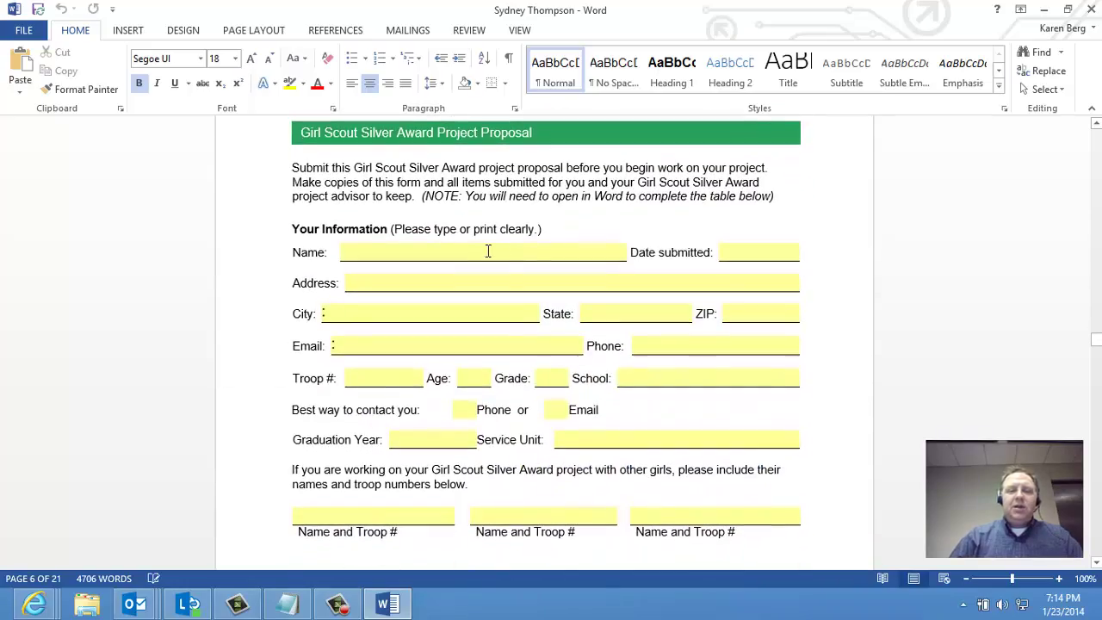
click(488, 252)
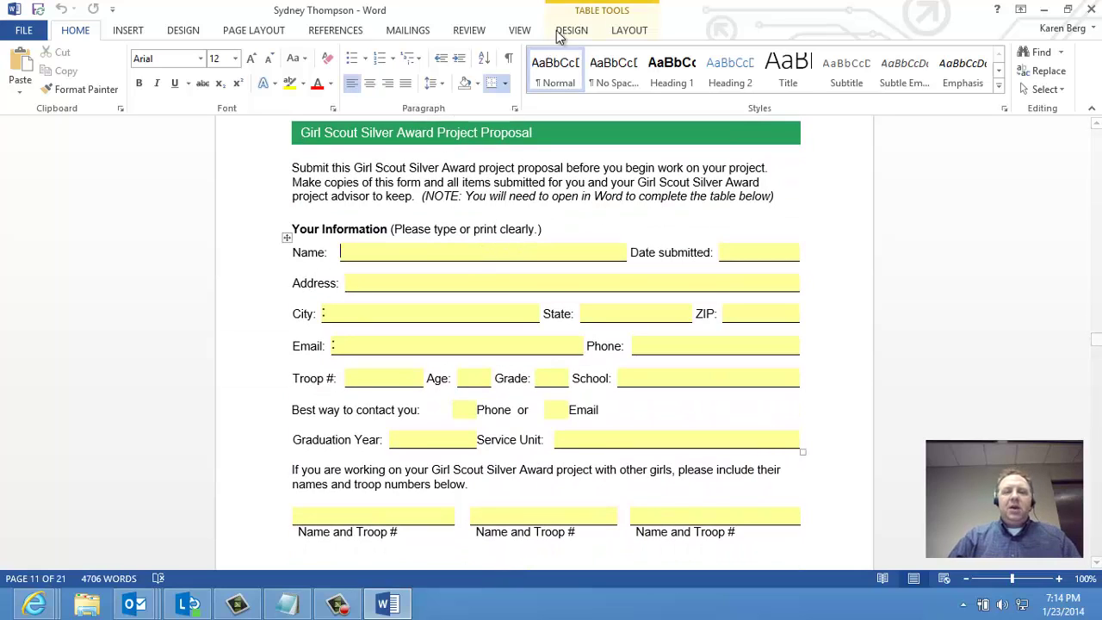
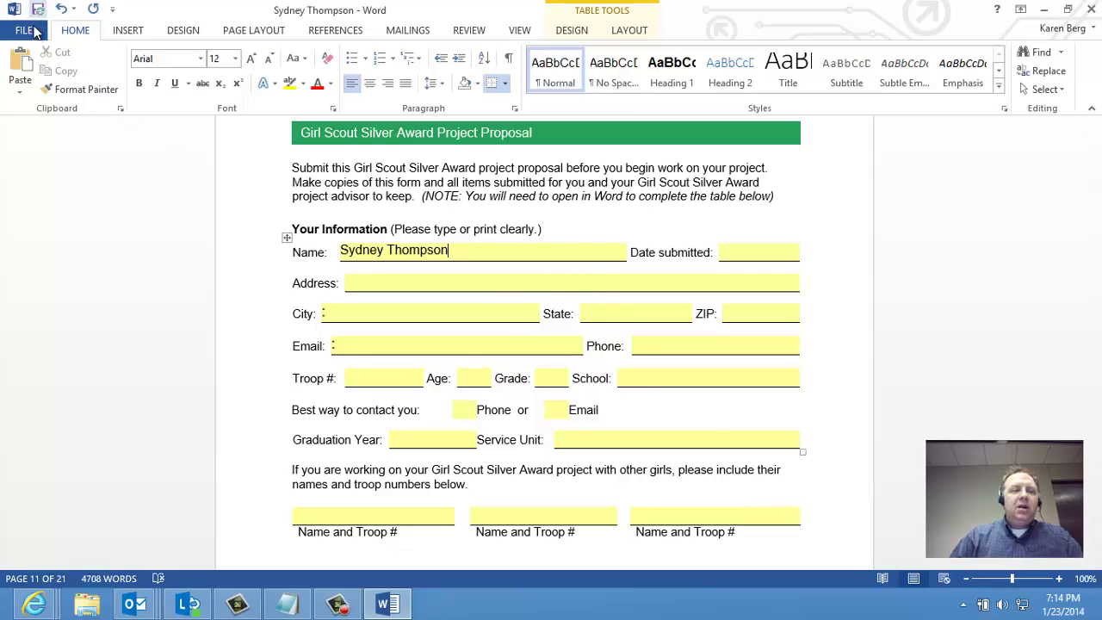
click(26, 34)
click(32, 160)
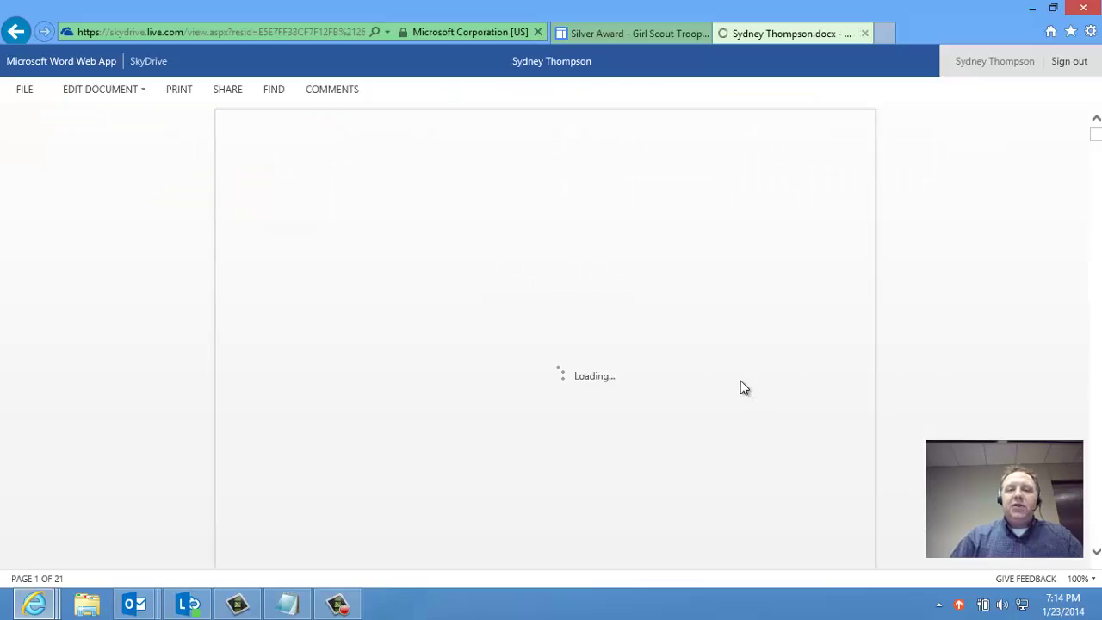
Scroll through the saved form, check the Edit Document choices, then go to the Silver Award browser tab
scroll(590, 363, down, 10)
scroll(575, 374, down, 20)
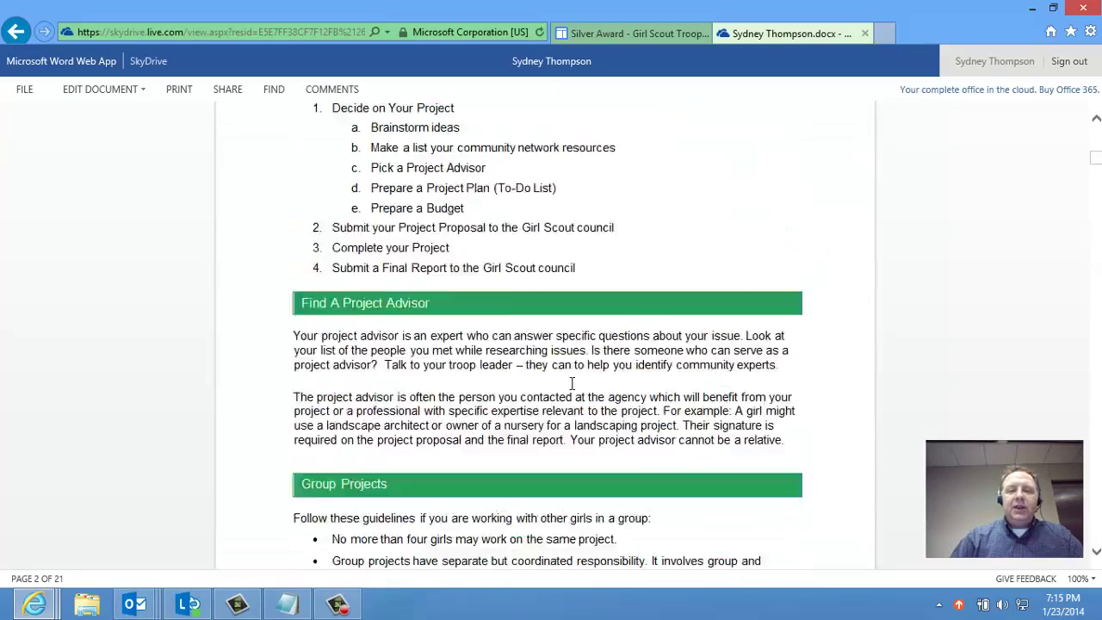
scroll(570, 394, down, 15)
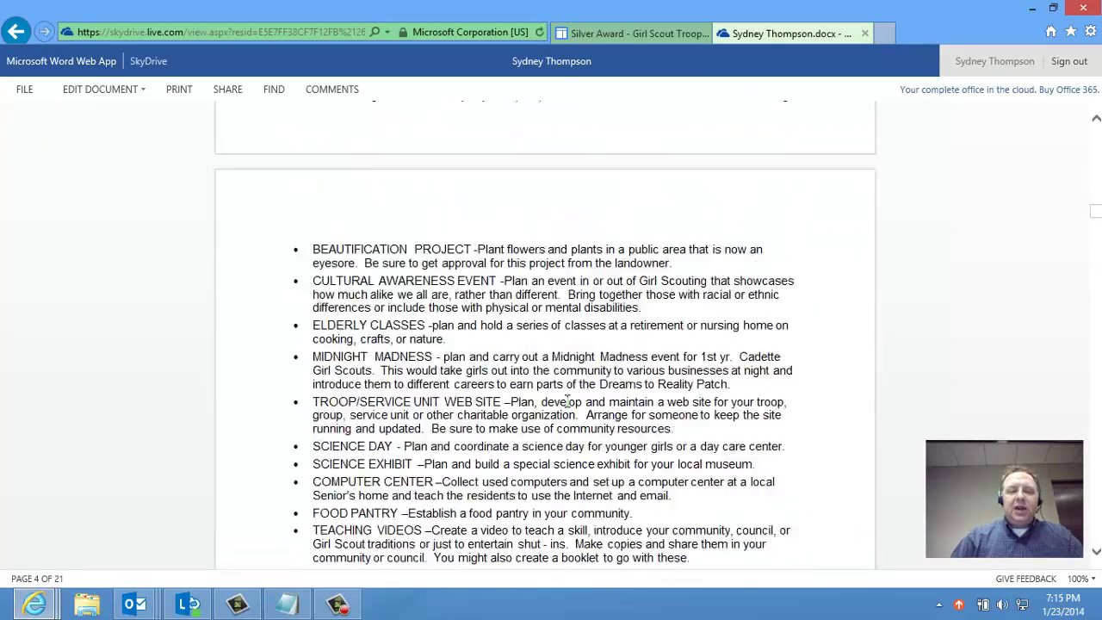
scroll(570, 417, down, 20)
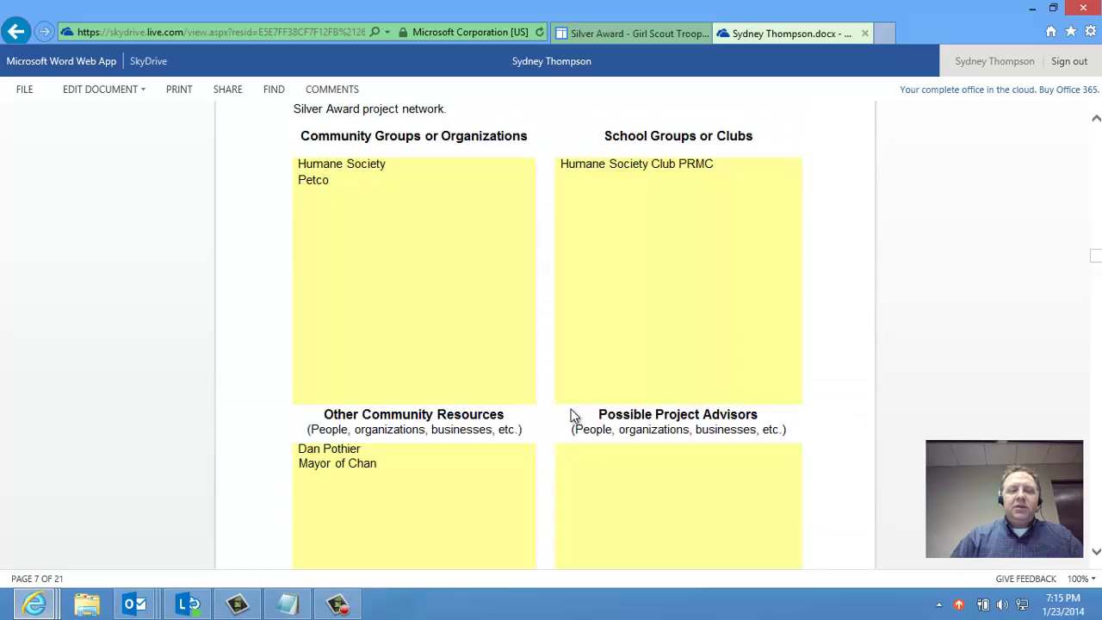
scroll(572, 418, down, 5)
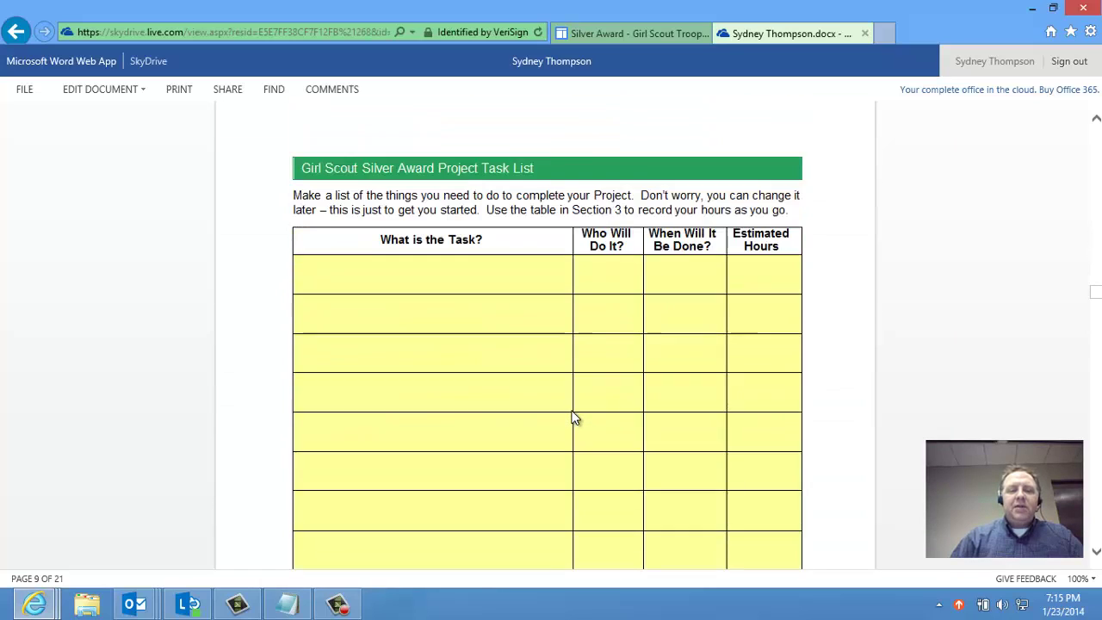
click(123, 85)
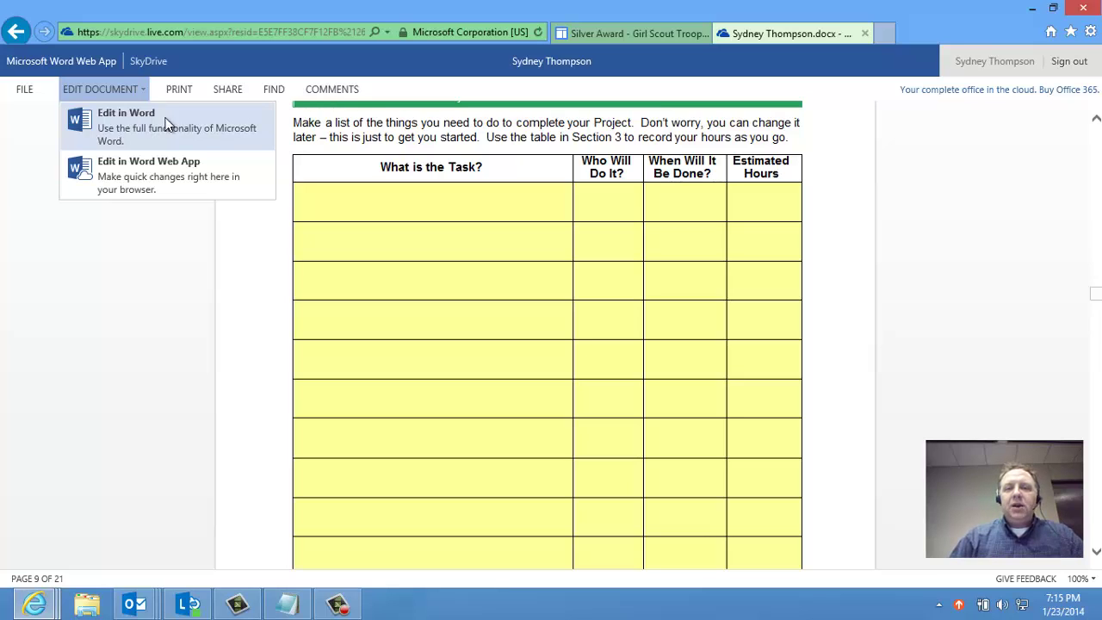
click(638, 34)
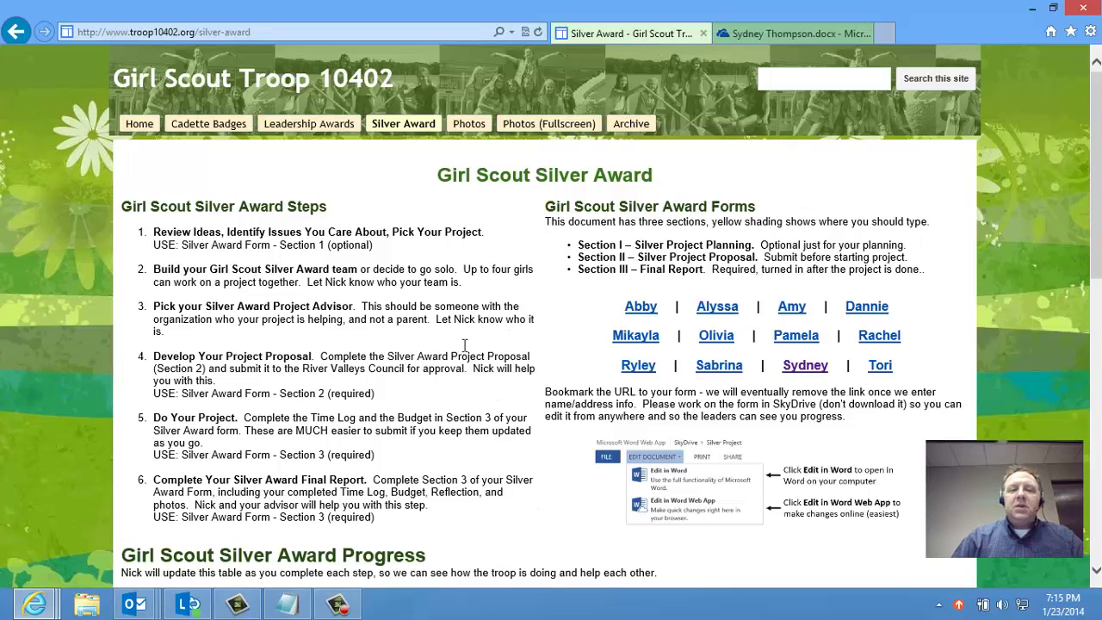
scroll(370, 345, down, 5)
scroll(366, 345, down, 1)
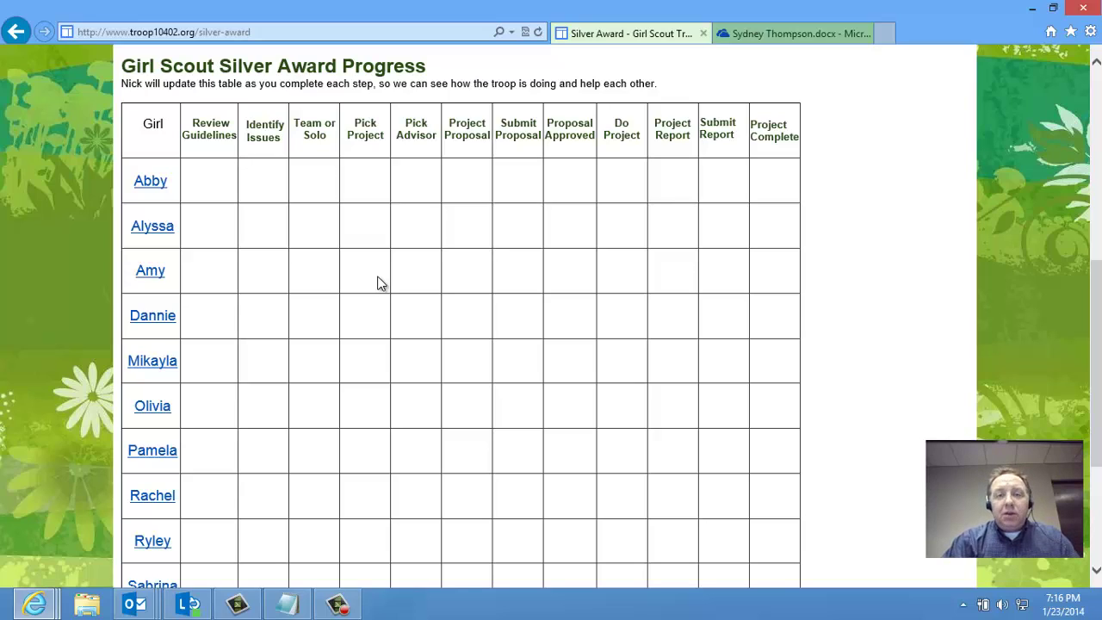
scroll(313, 338, up, 6)
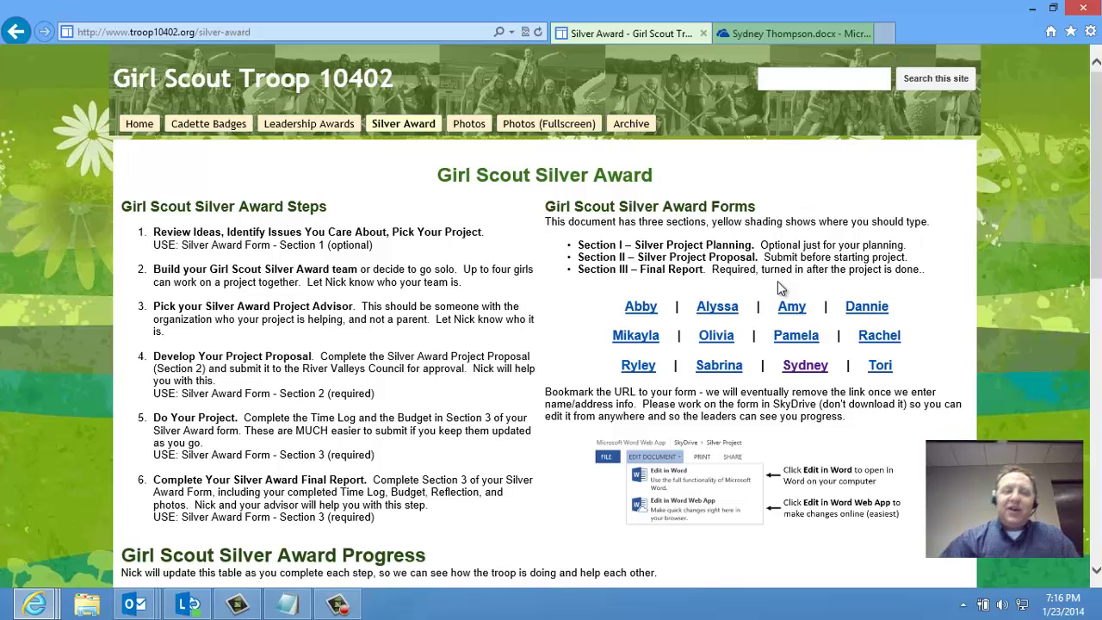
click(470, 124)
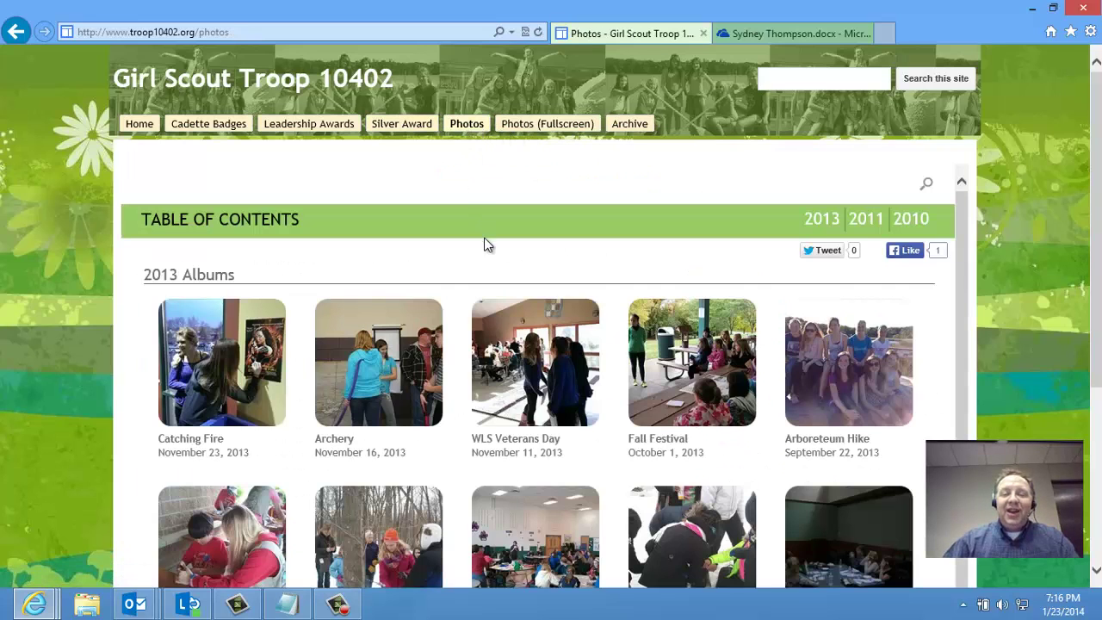
scroll(482, 253, down, 1)
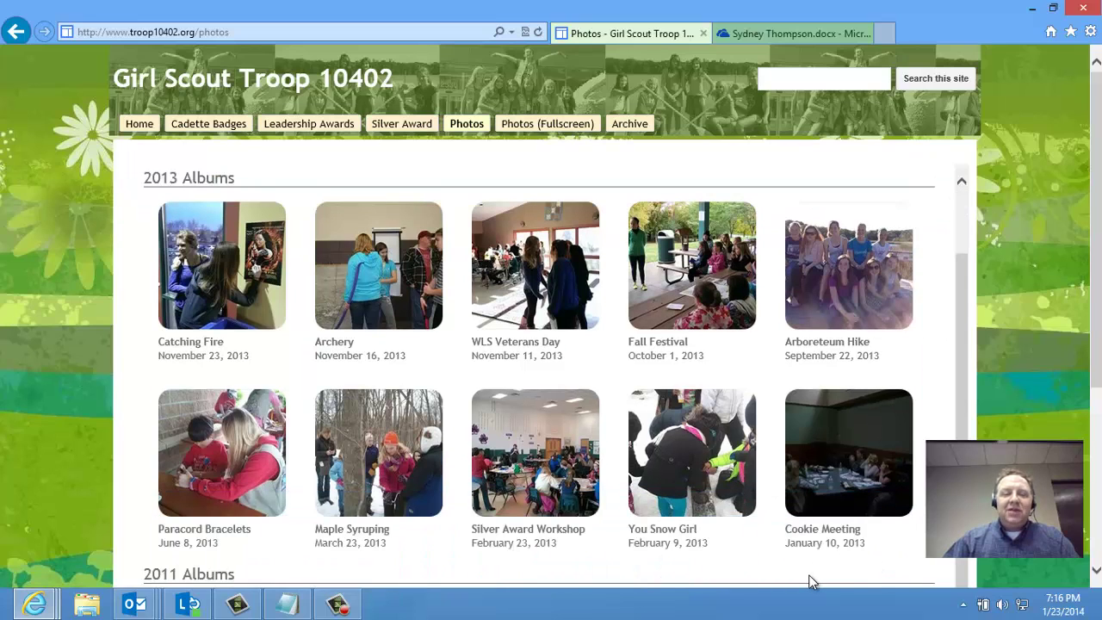
click(397, 291)
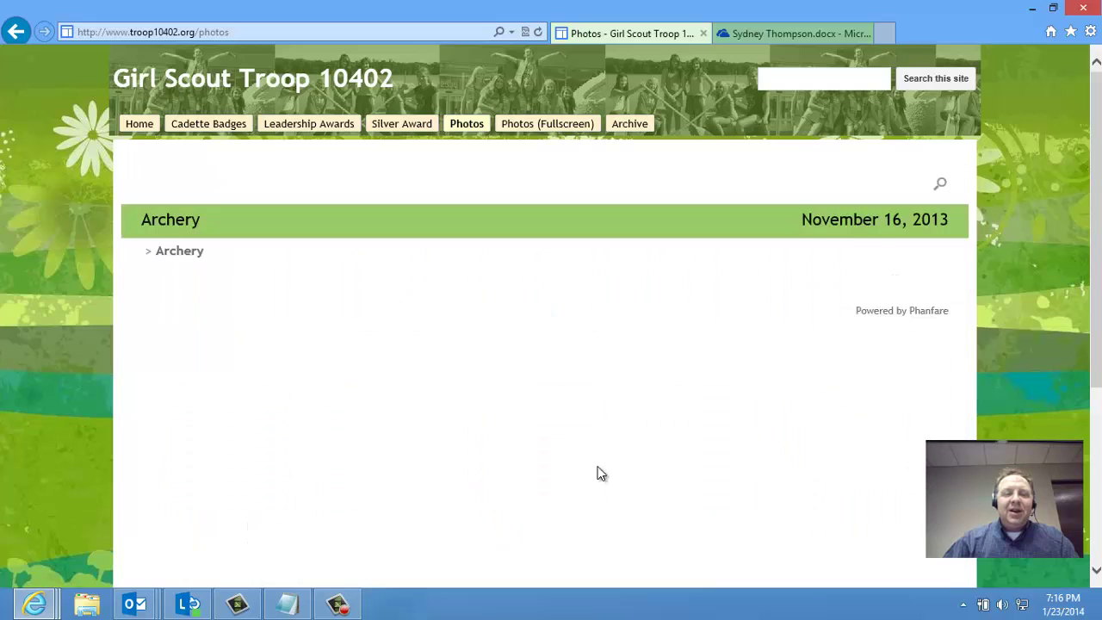
scroll(504, 419, down, 2)
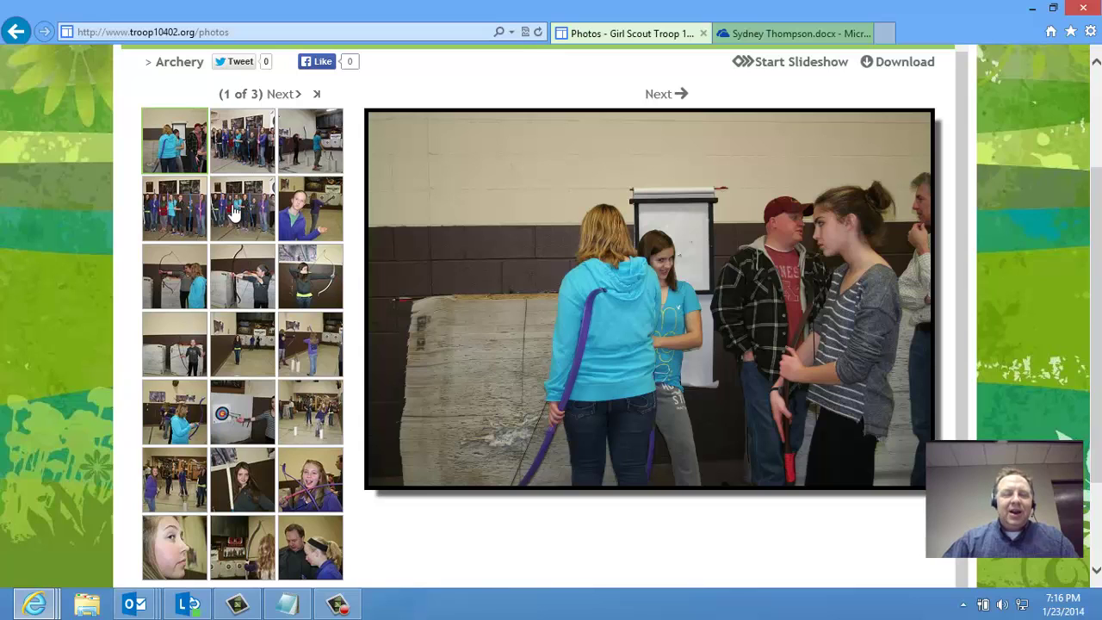
scroll(467, 333, up, 2)
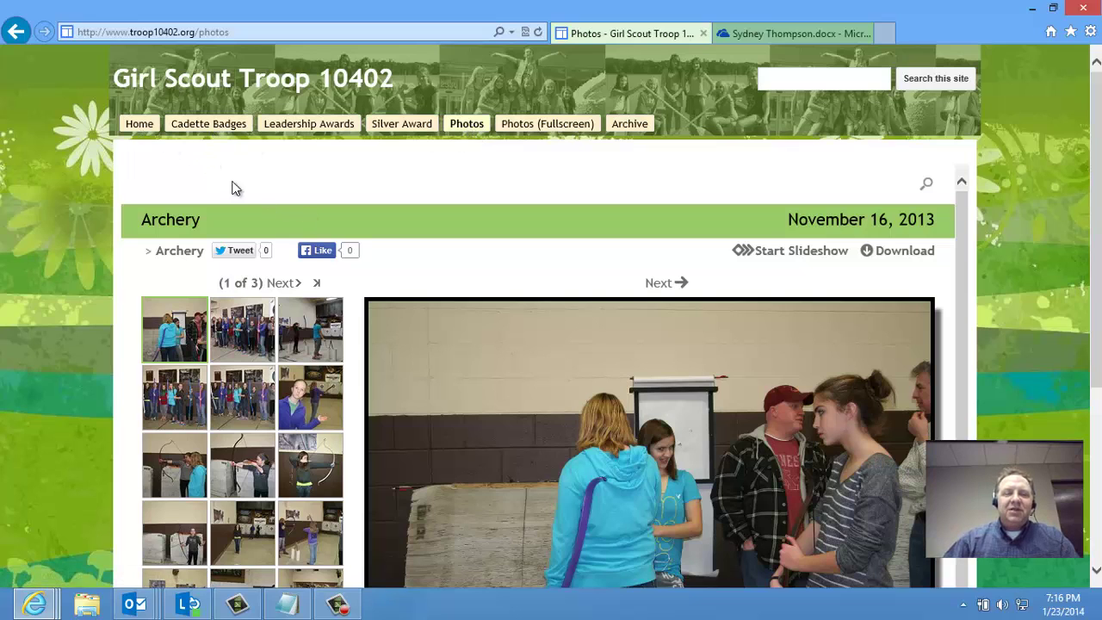
click(138, 125)
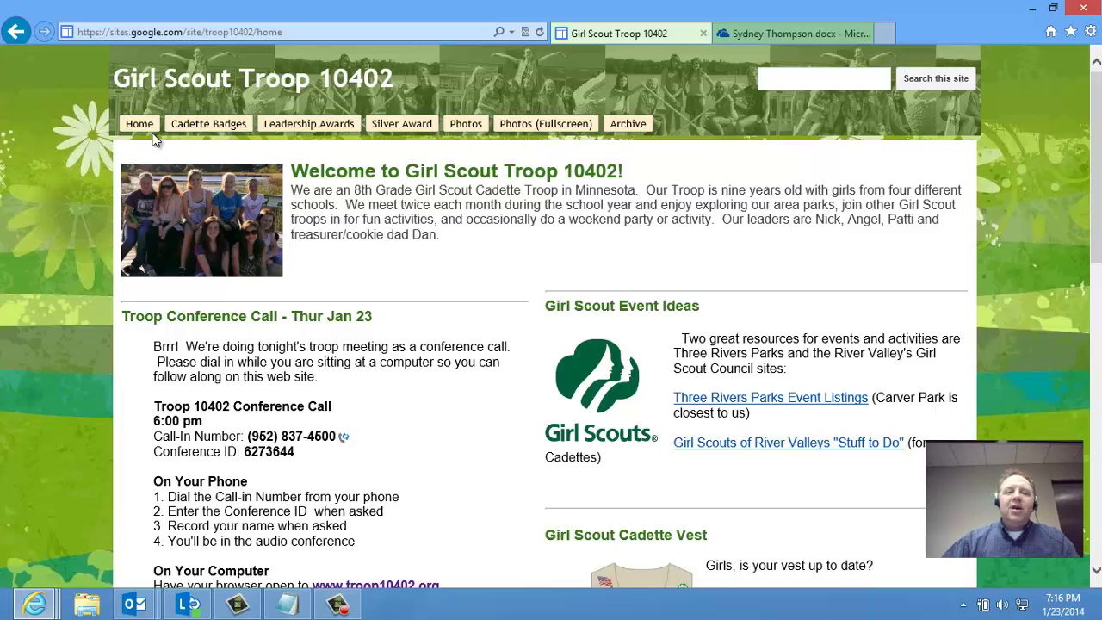
click(400, 126)
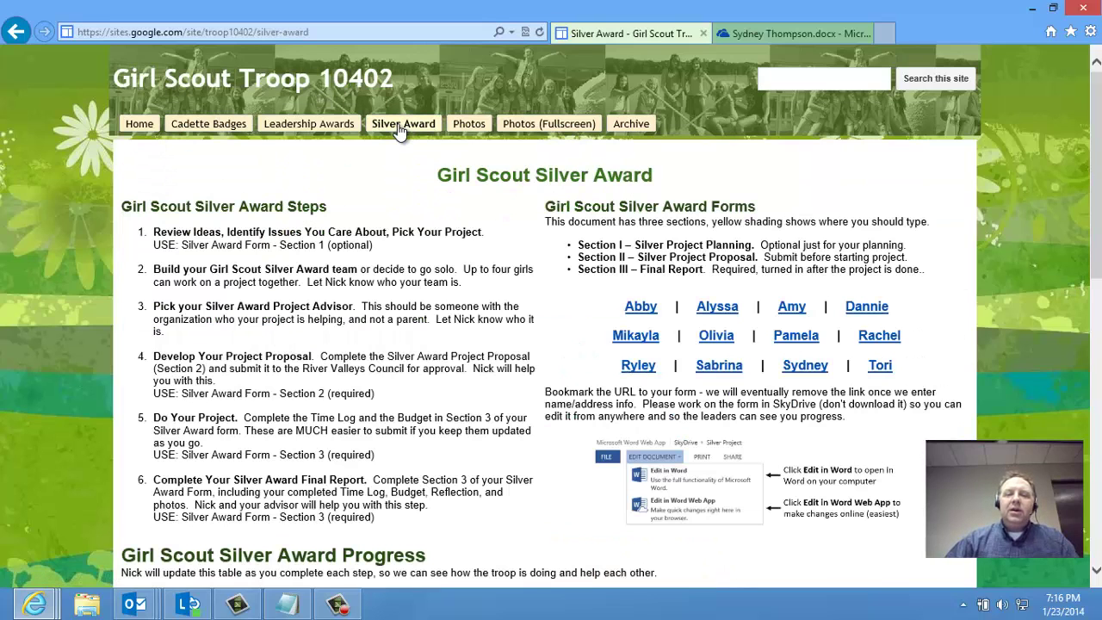